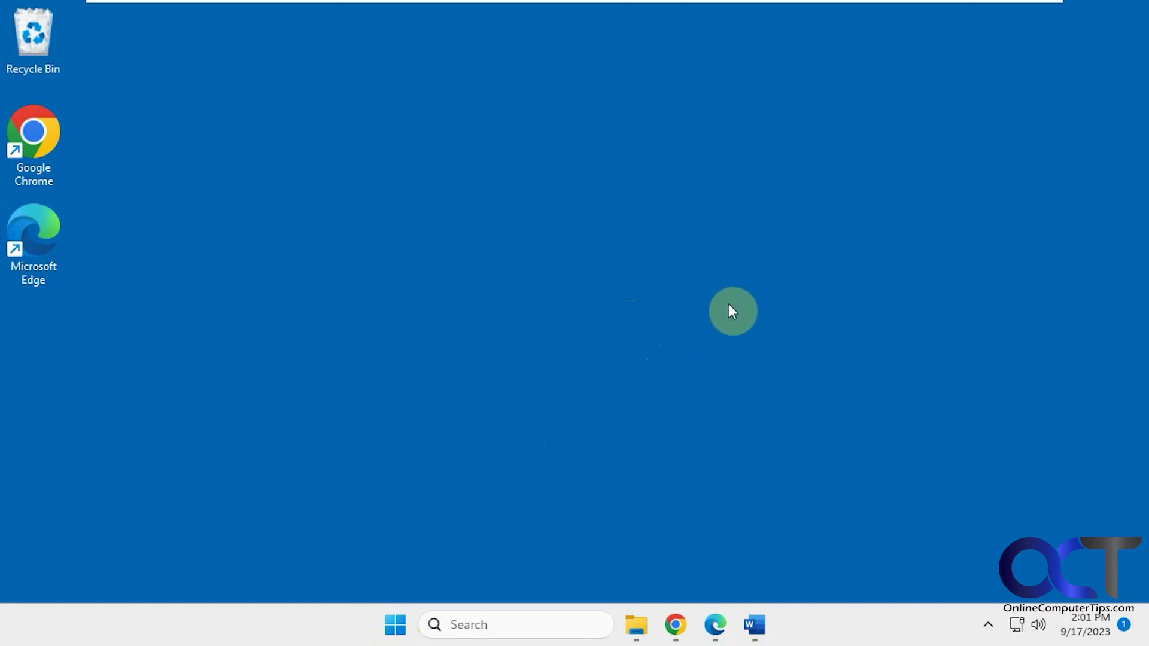
Bring up Flow Launcher with Alt+Space and search for 'hawaii'.
left_click(989, 625)
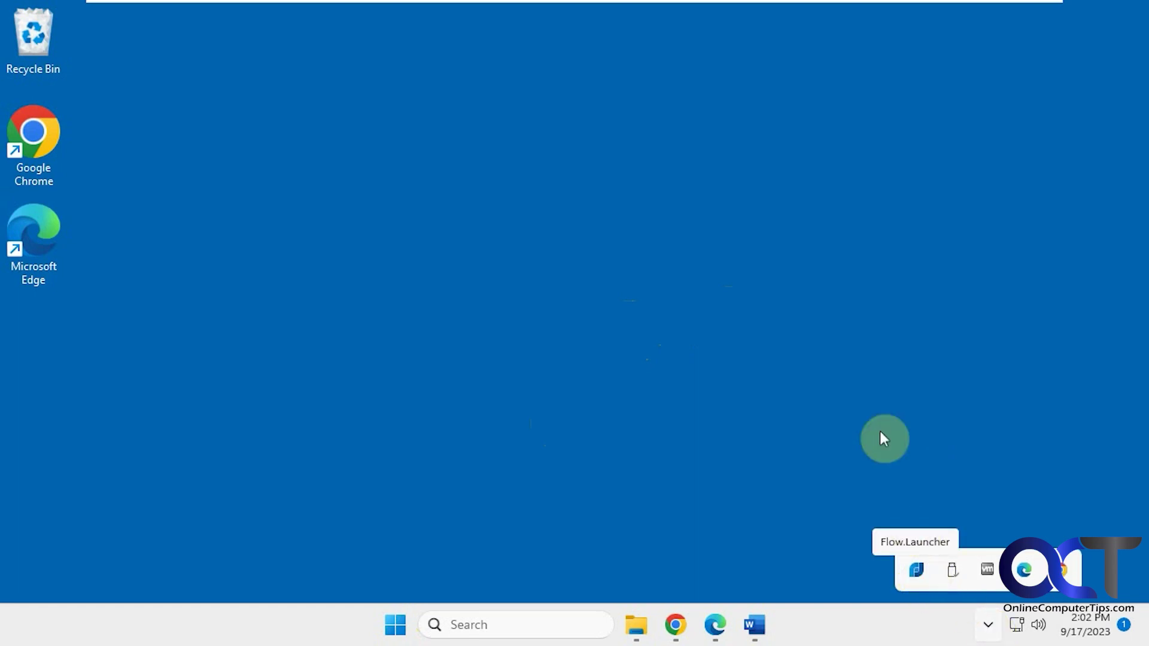
left_click(841, 368)
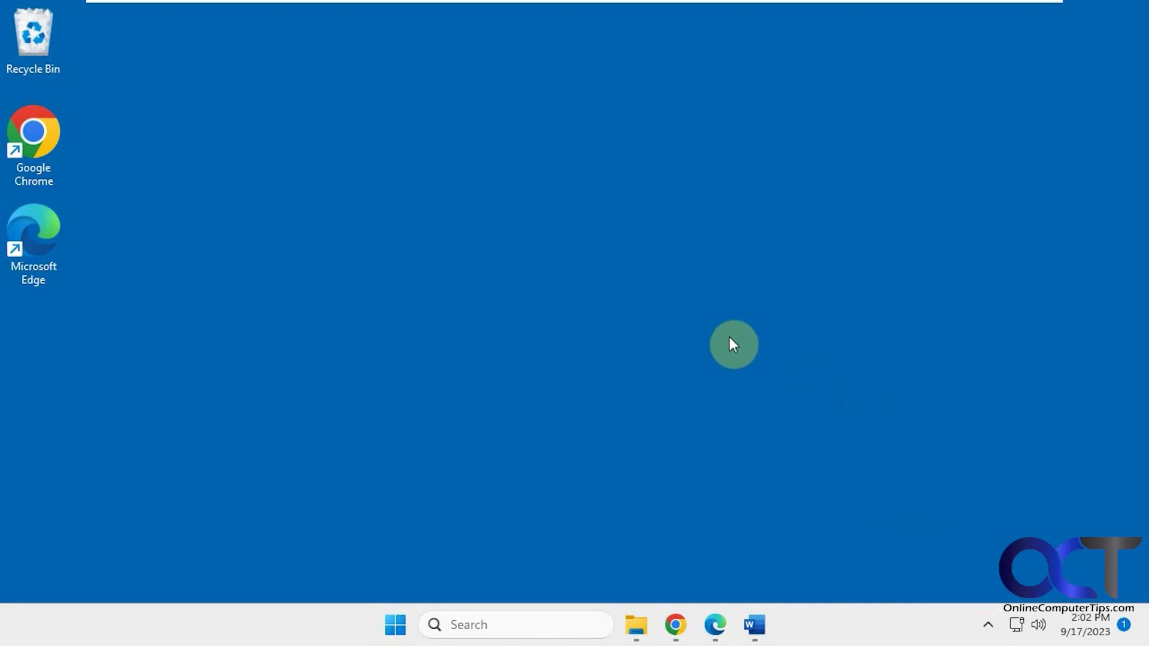
key("alt+space")
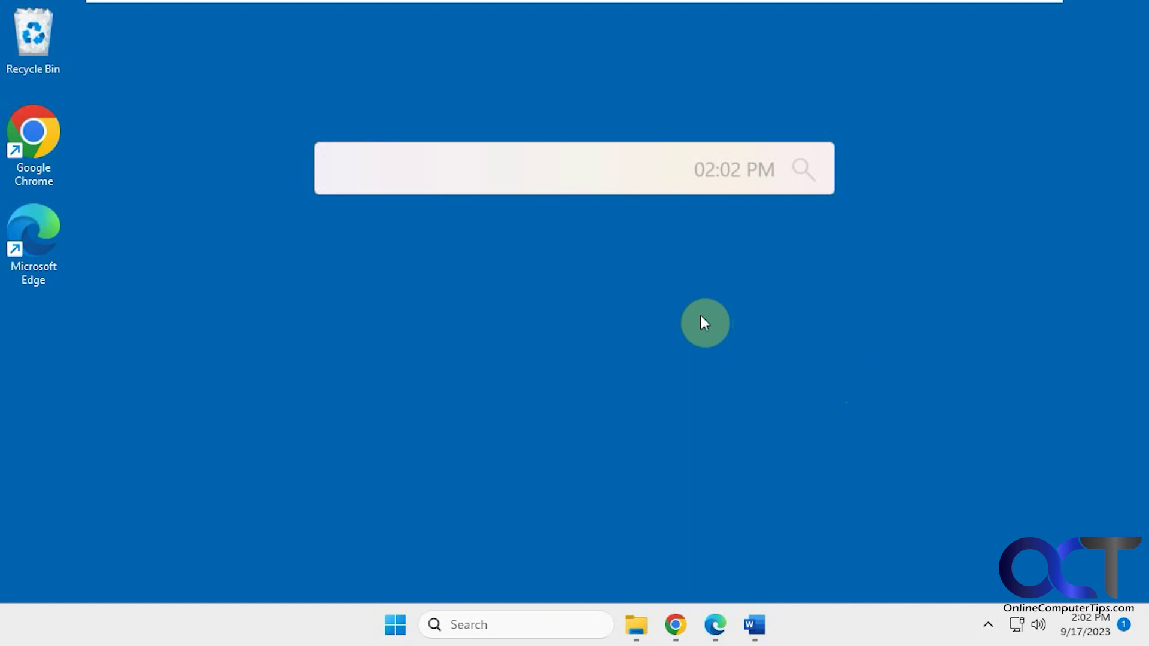
type("hawaii")
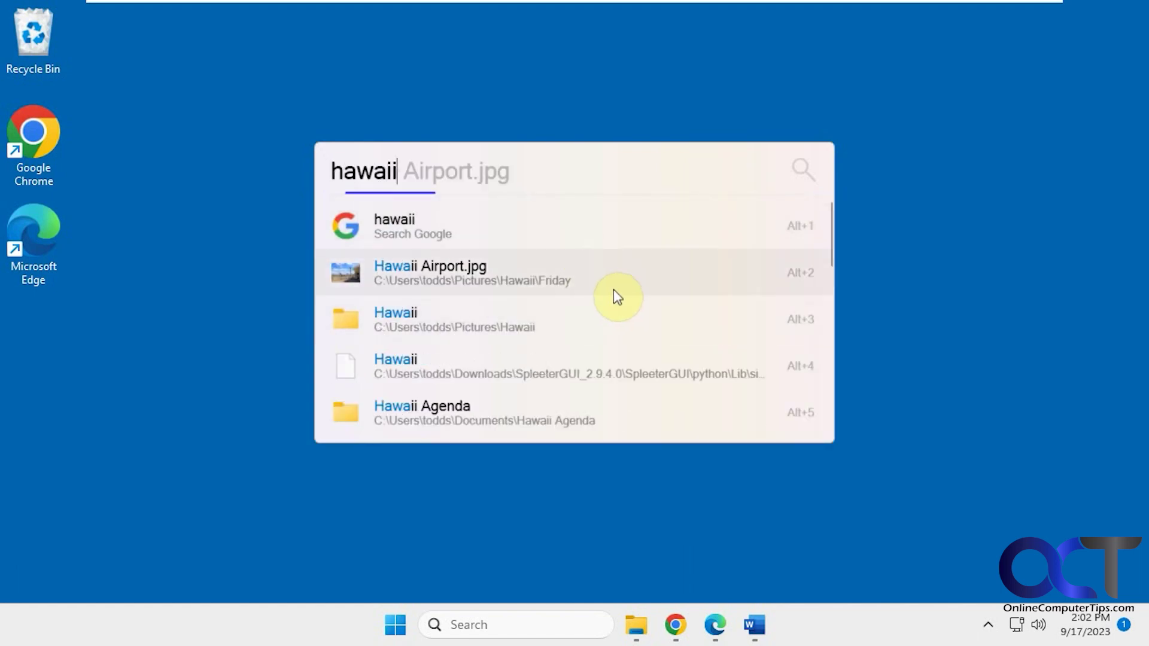
Scroll through the hawaii results: the Google search plus the matching files and folders.
scroll(595, 326, "down", 1)
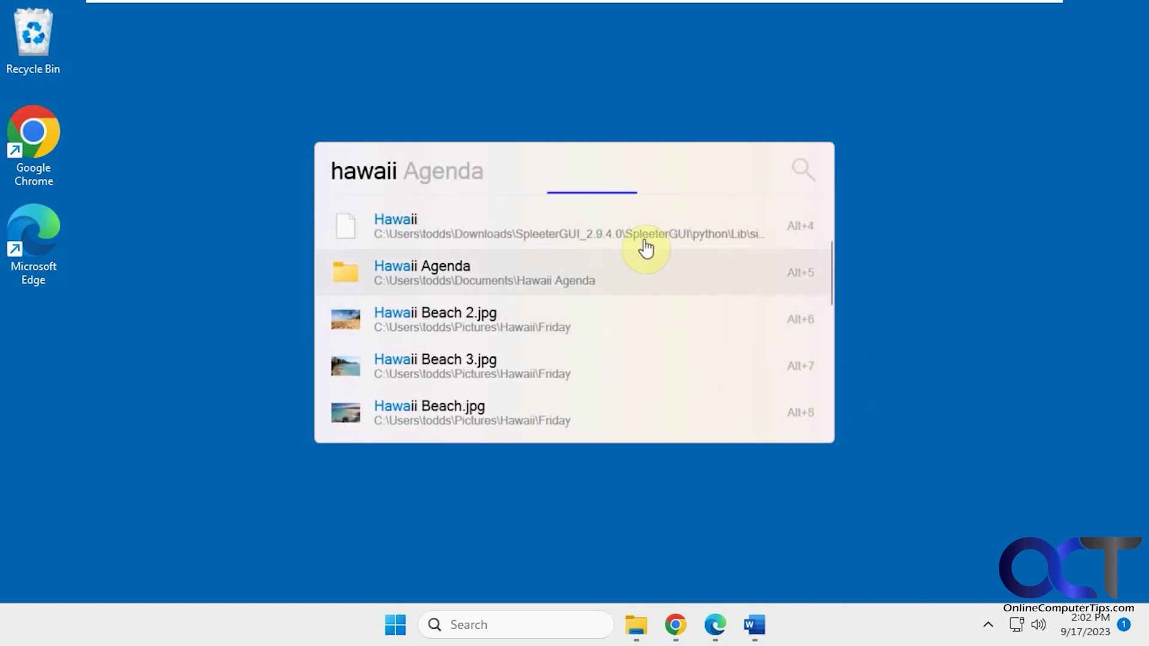
scroll(662, 298, "down", 1)
scroll(659, 298, "up", 2)
scroll(658, 303, "down", 2)
scroll(658, 304, "down", 1)
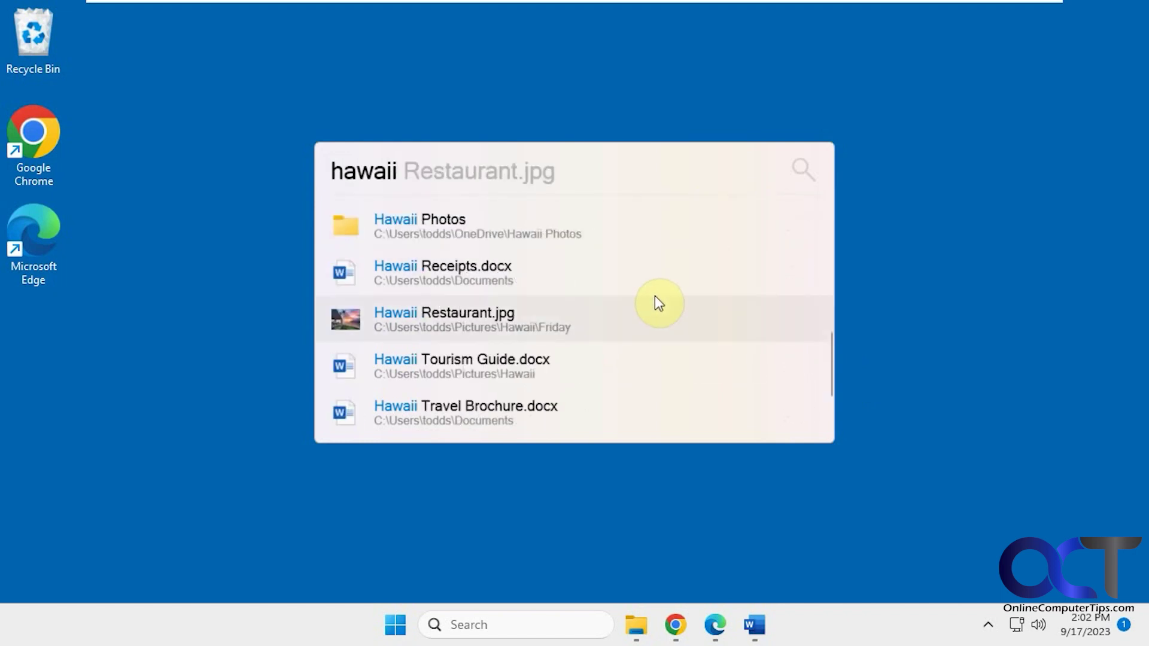
scroll(658, 305, "down", 1)
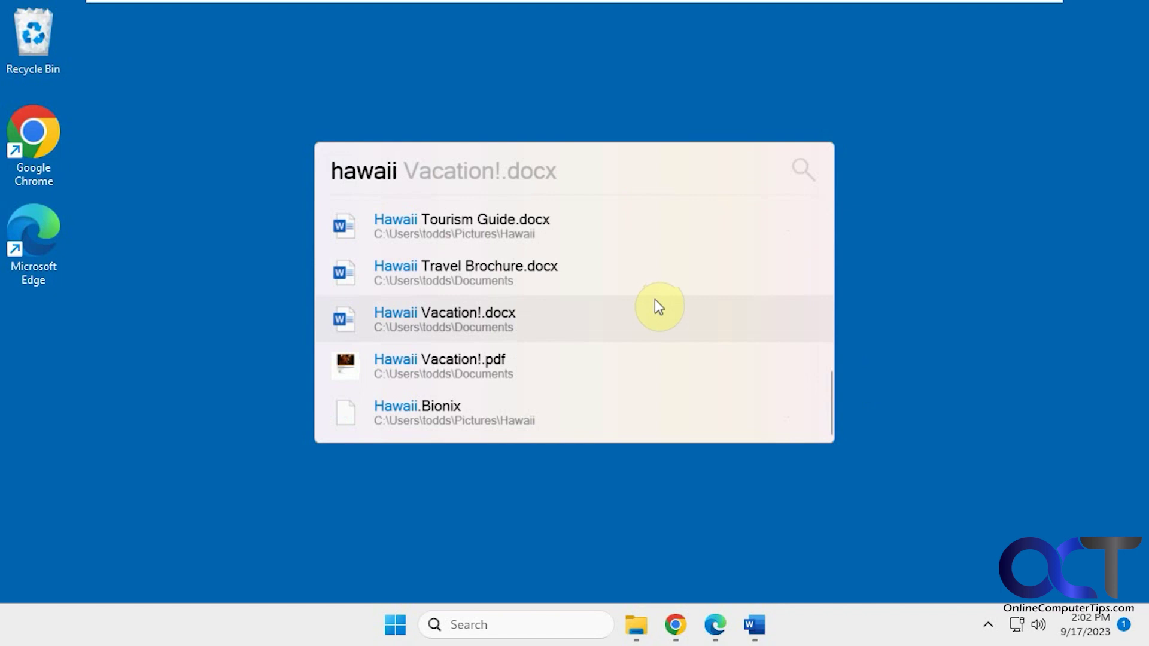
scroll(654, 300, "up", 5)
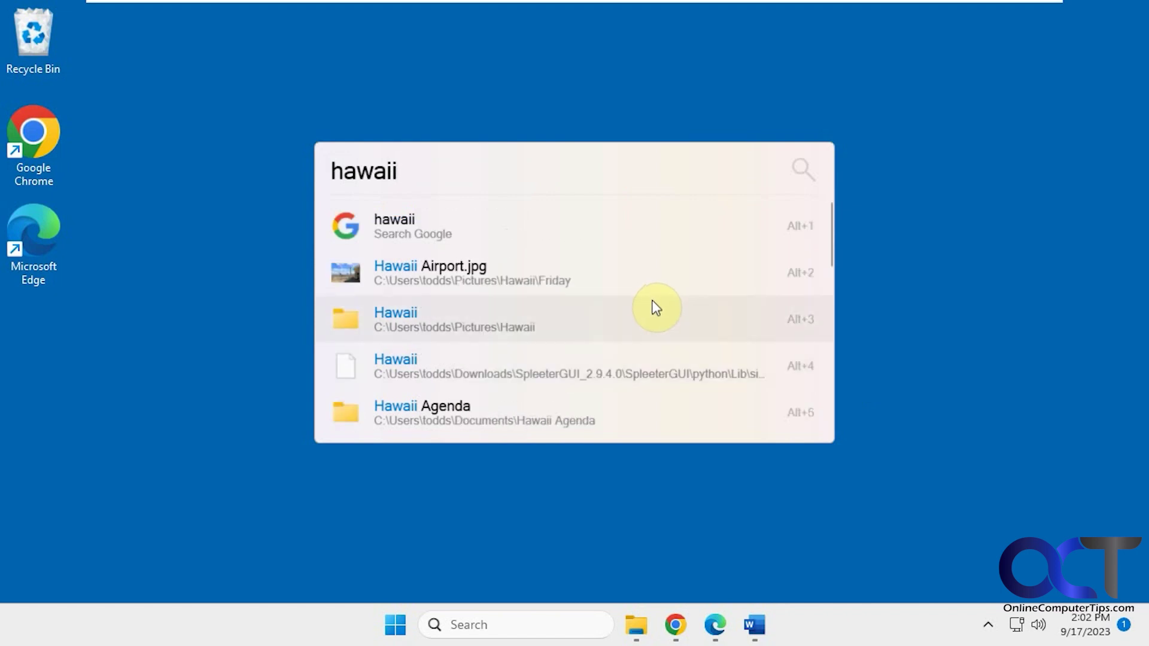
right_click(601, 289)
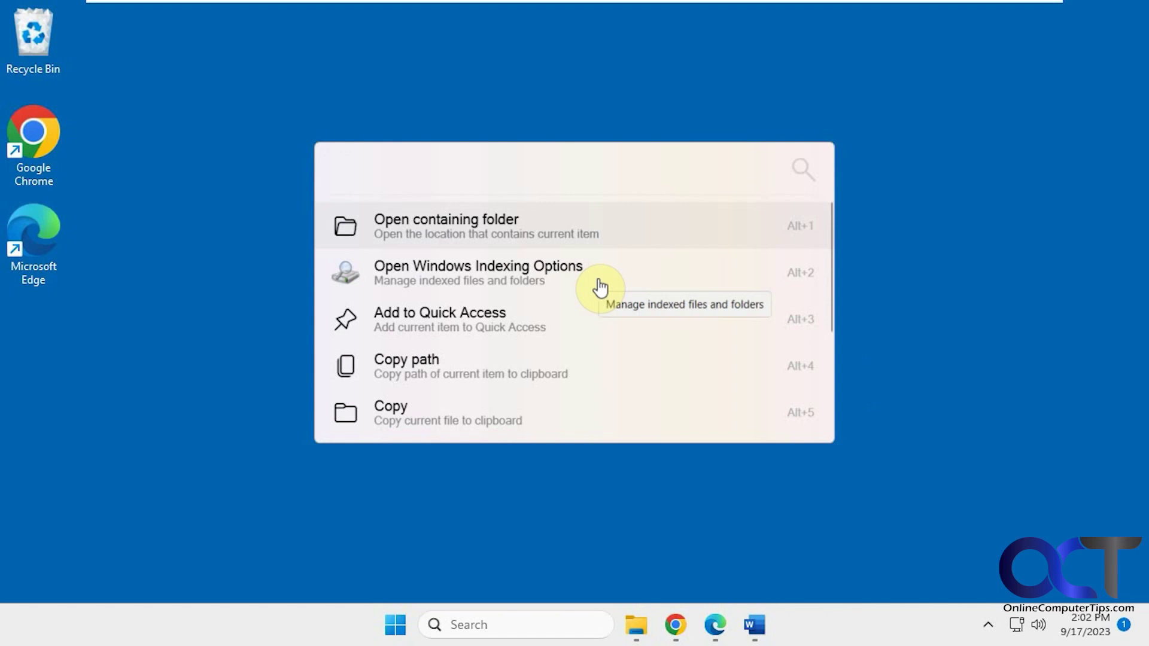
key("Down")
key("Down")
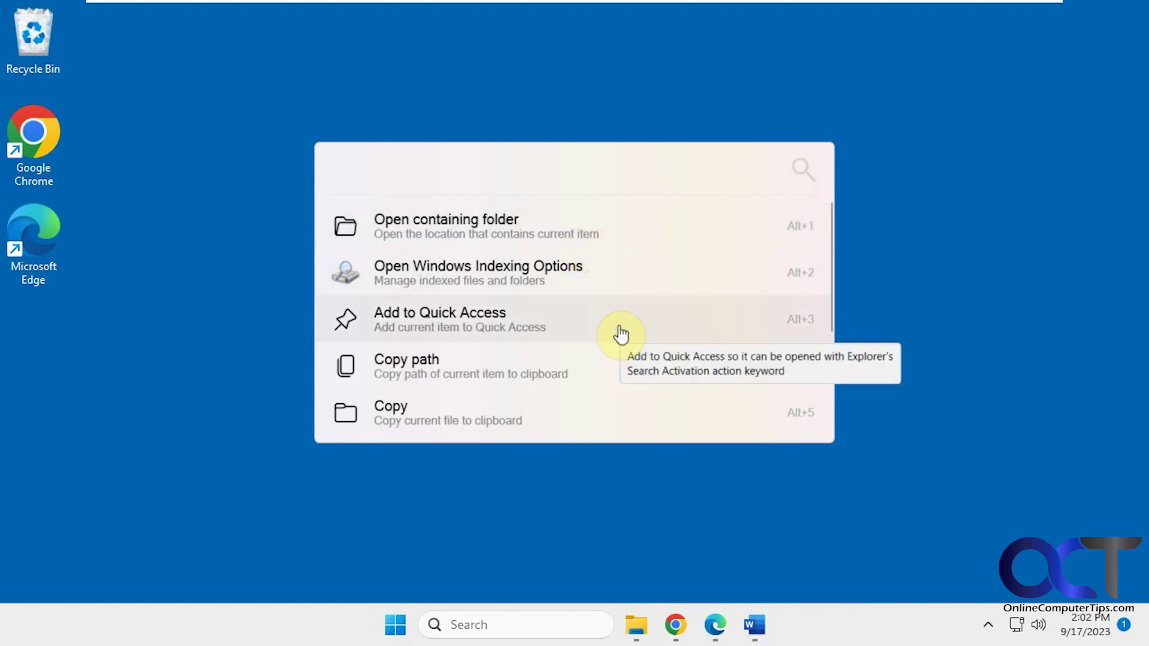
scroll(620, 333, "down", 1)
scroll(620, 332, "down", 1)
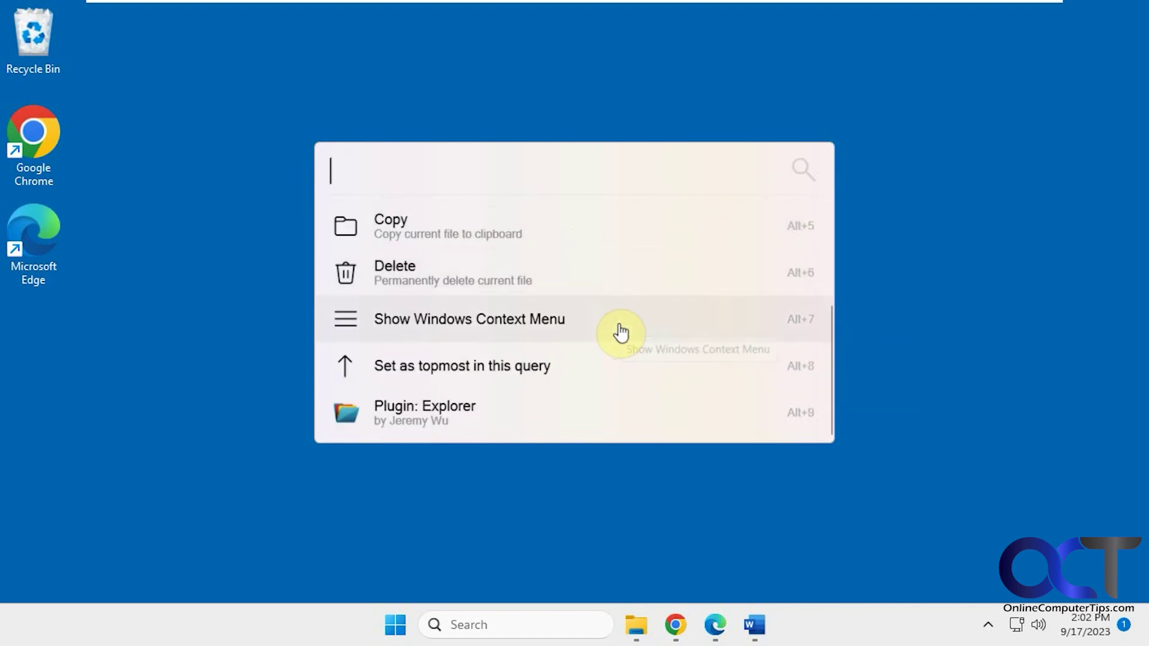
scroll(620, 333, "up", 2)
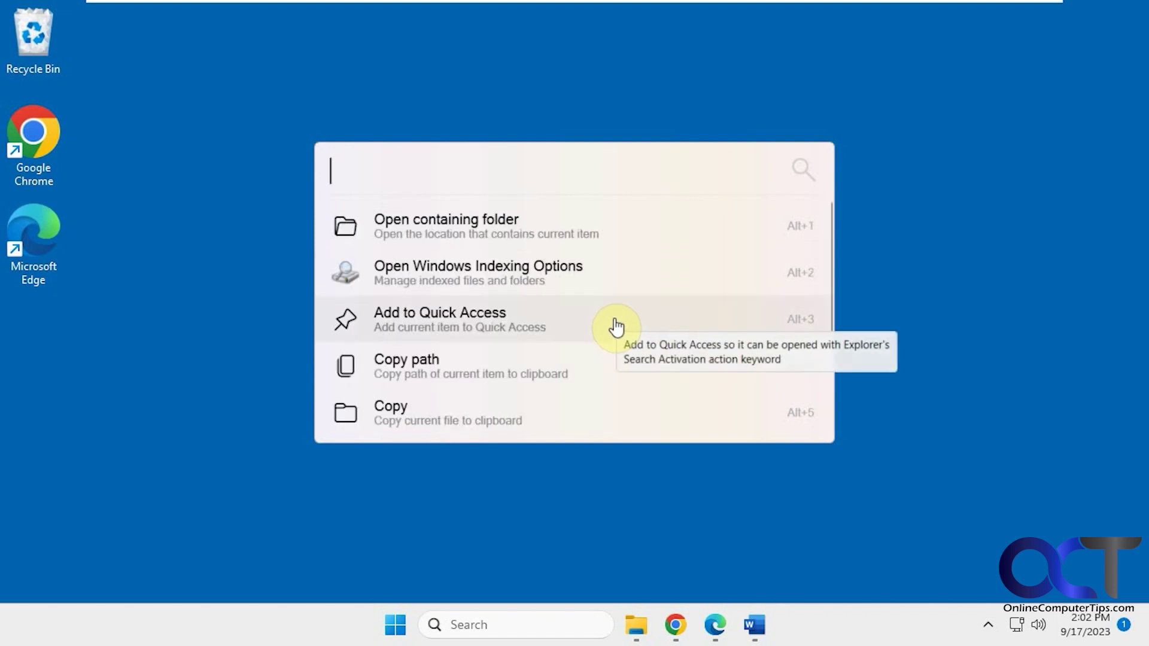
key("Escape")
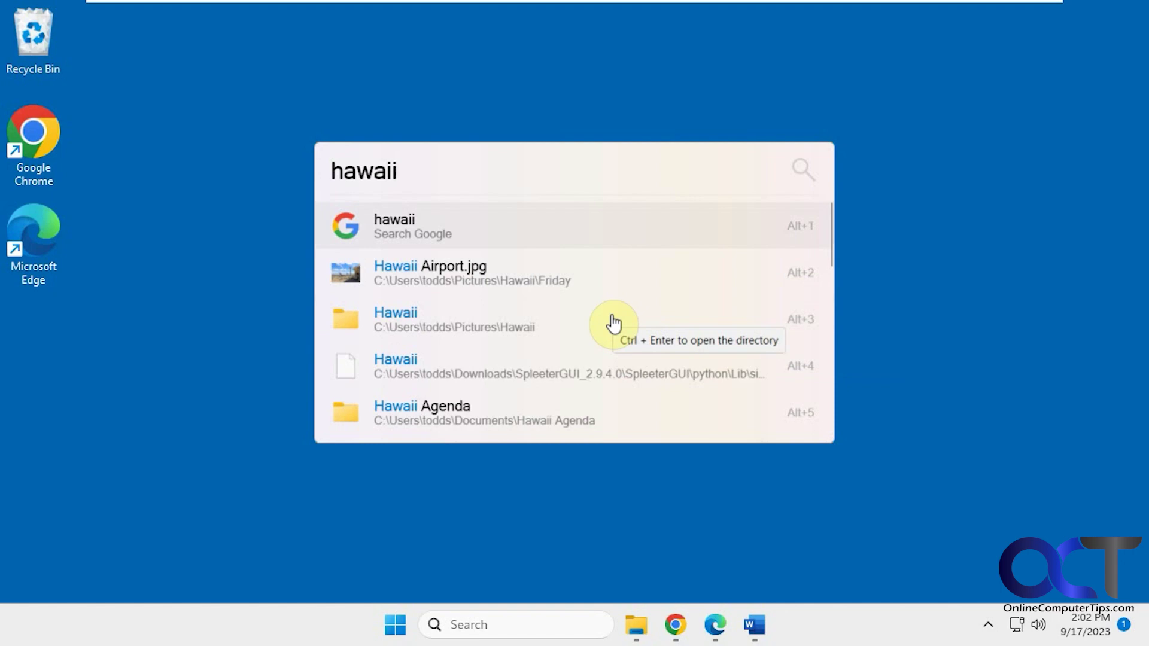
Open Hawaii Airport.jpg in Photos, close it, and reopen the launcher with the hawaii results.
left_click(542, 286)
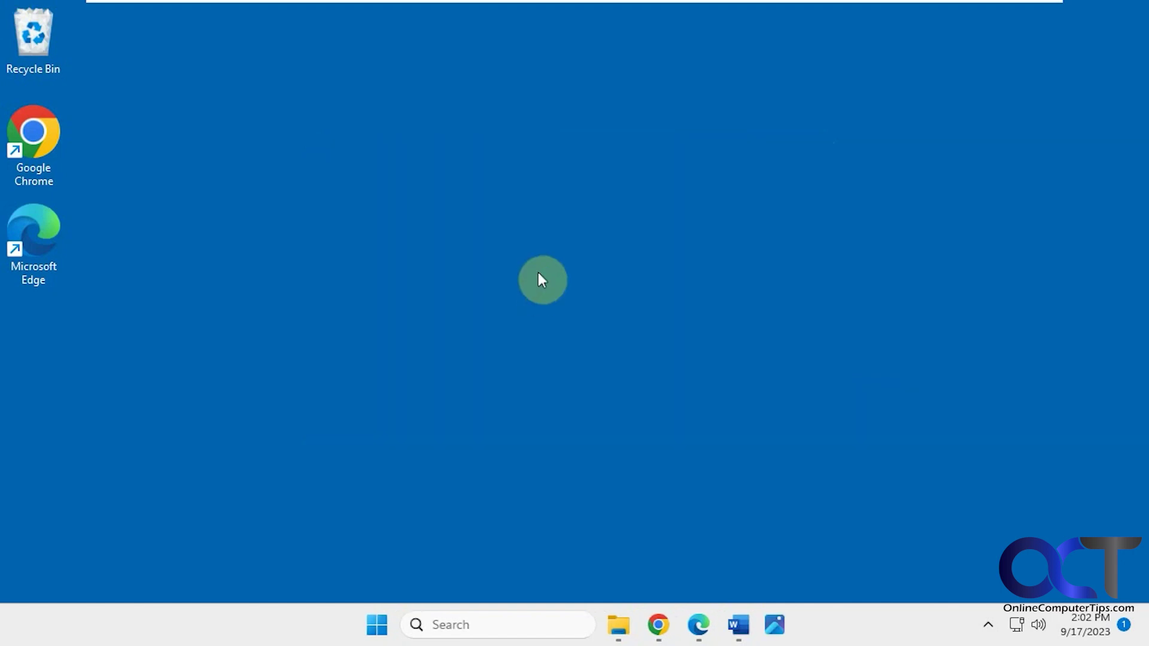
left_click(1128, 14)
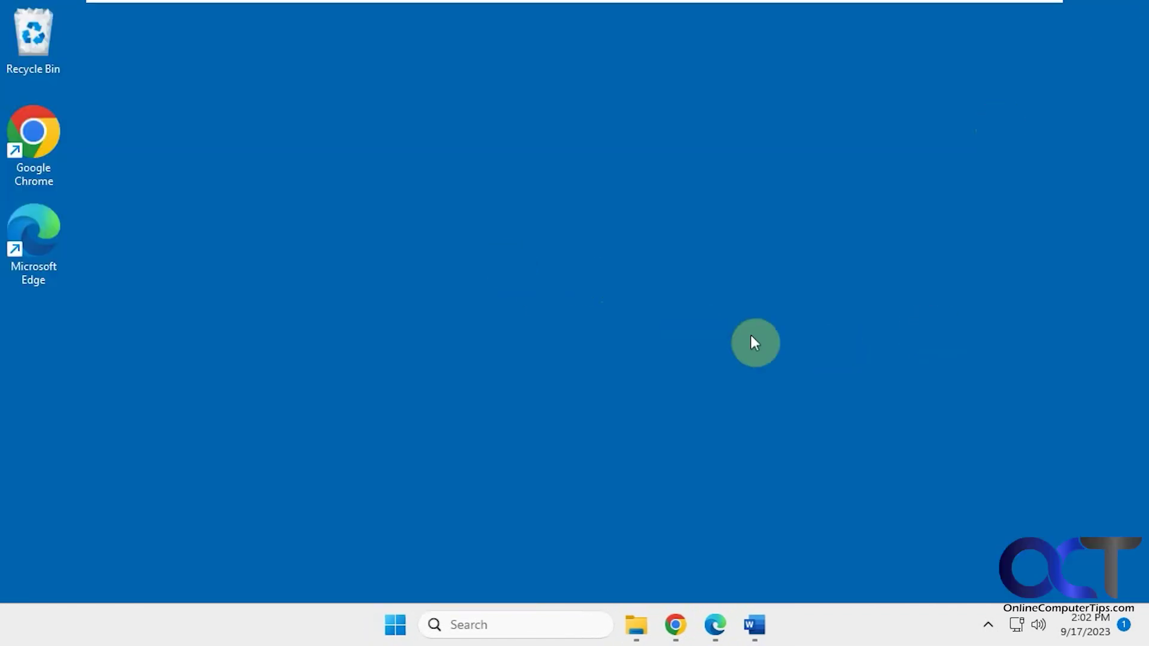
key("alt+space")
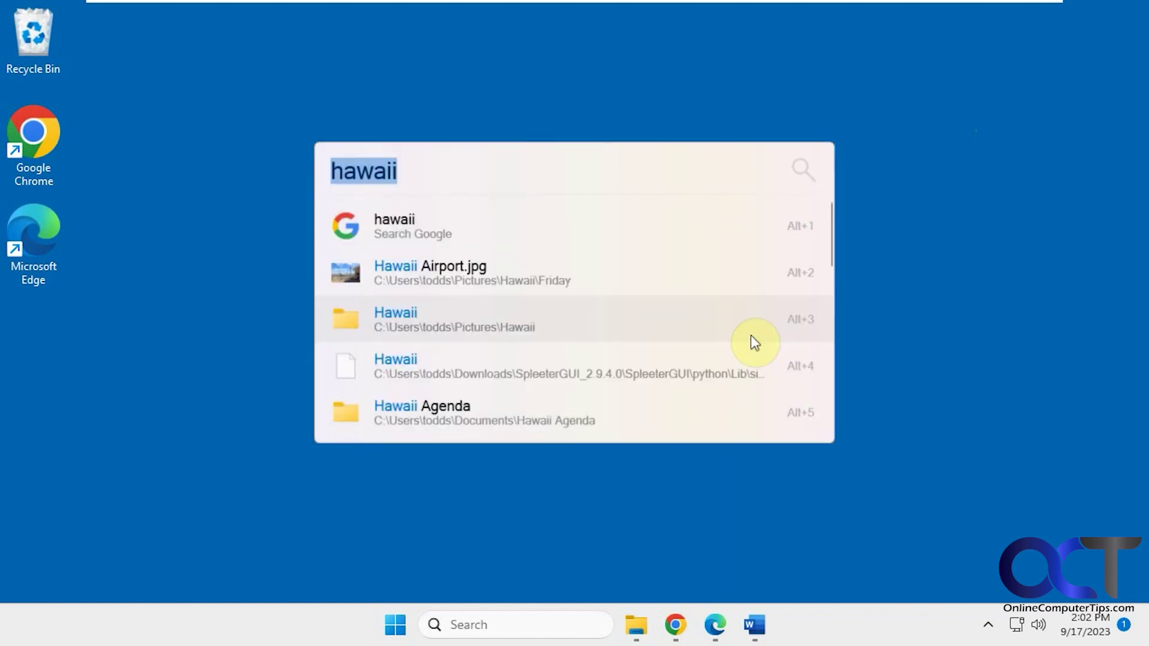
From the tray icon's Settings, switch 'Hide Flow Launcher when focus is lost' off and close Settings.
left_click(900, 327)
left_click(988, 625)
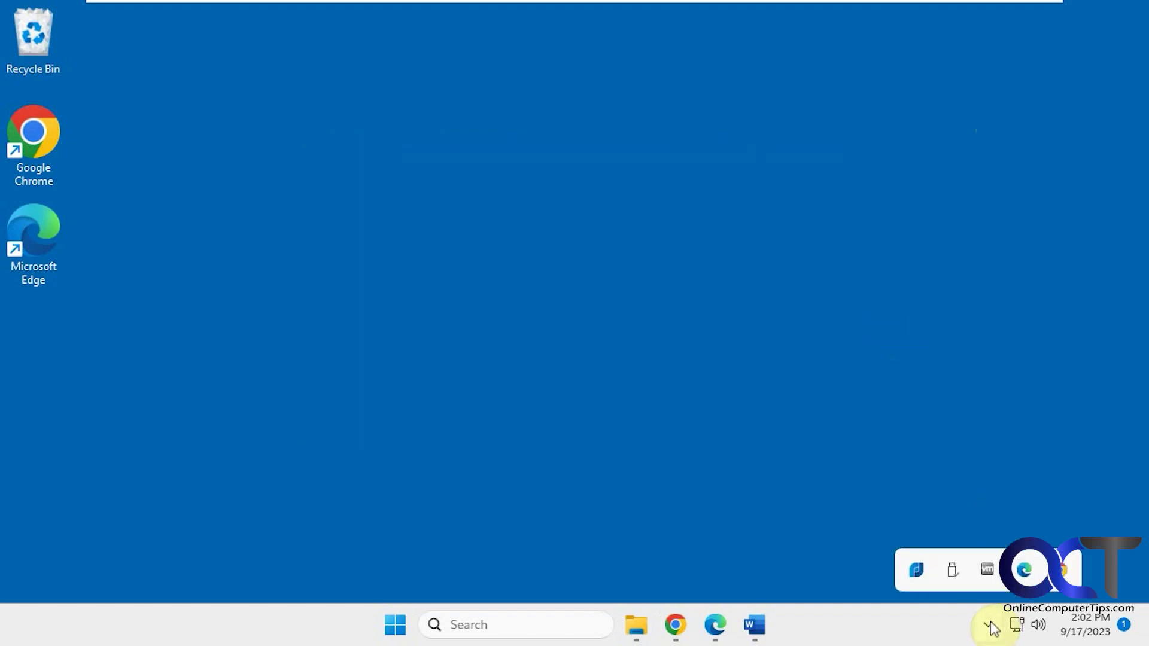
right_click(920, 573)
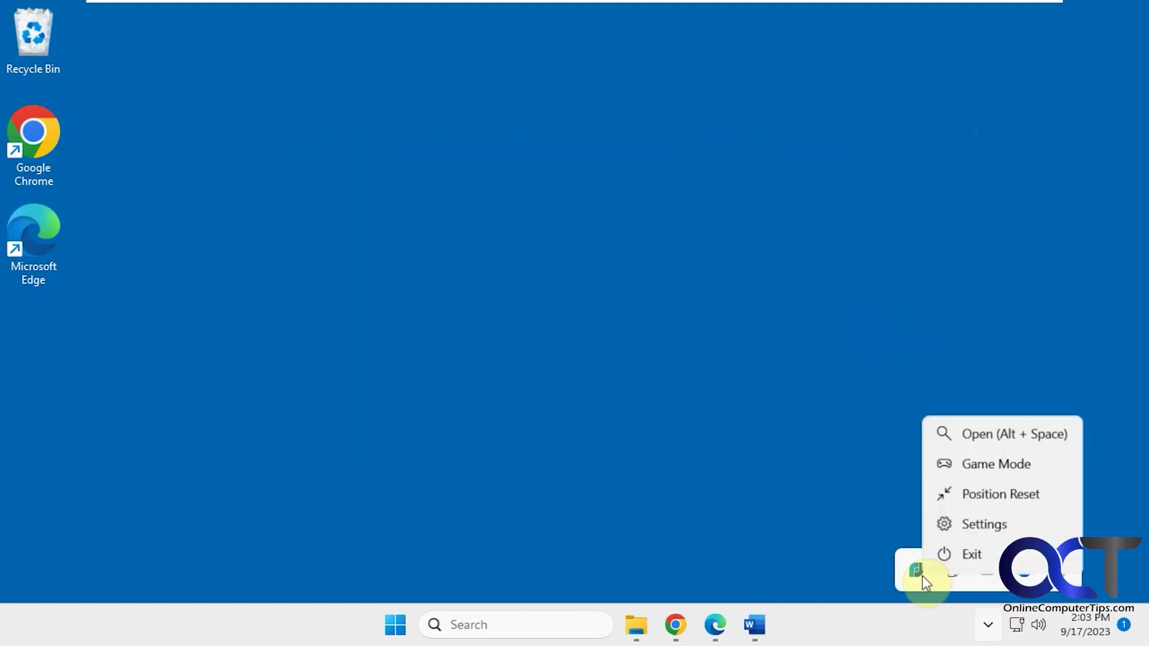
left_click(959, 524)
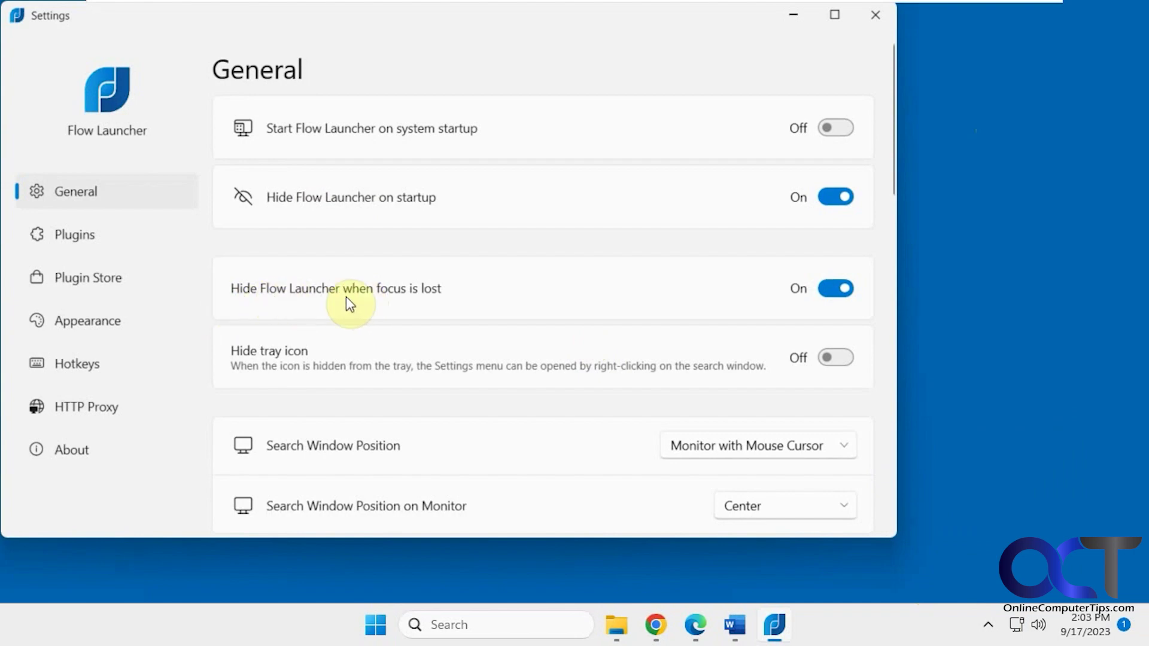
left_click(837, 289)
left_click(868, 24)
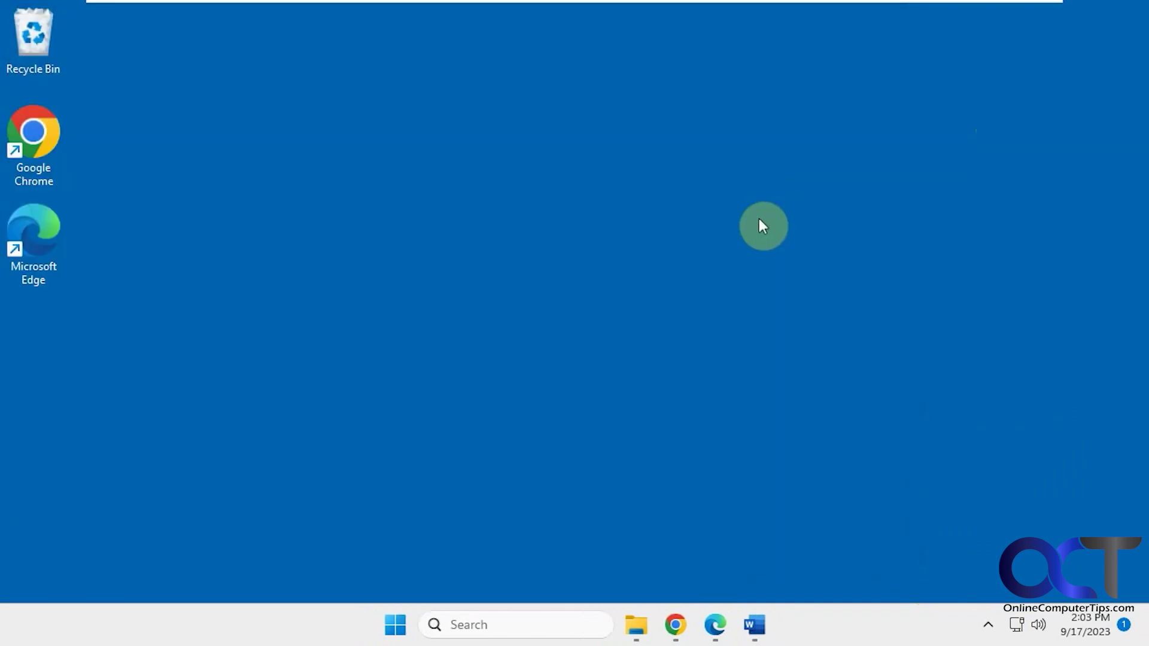
Check that the launcher now stays open when the Documents window takes focus.
key("alt+space")
left_click(1000, 267)
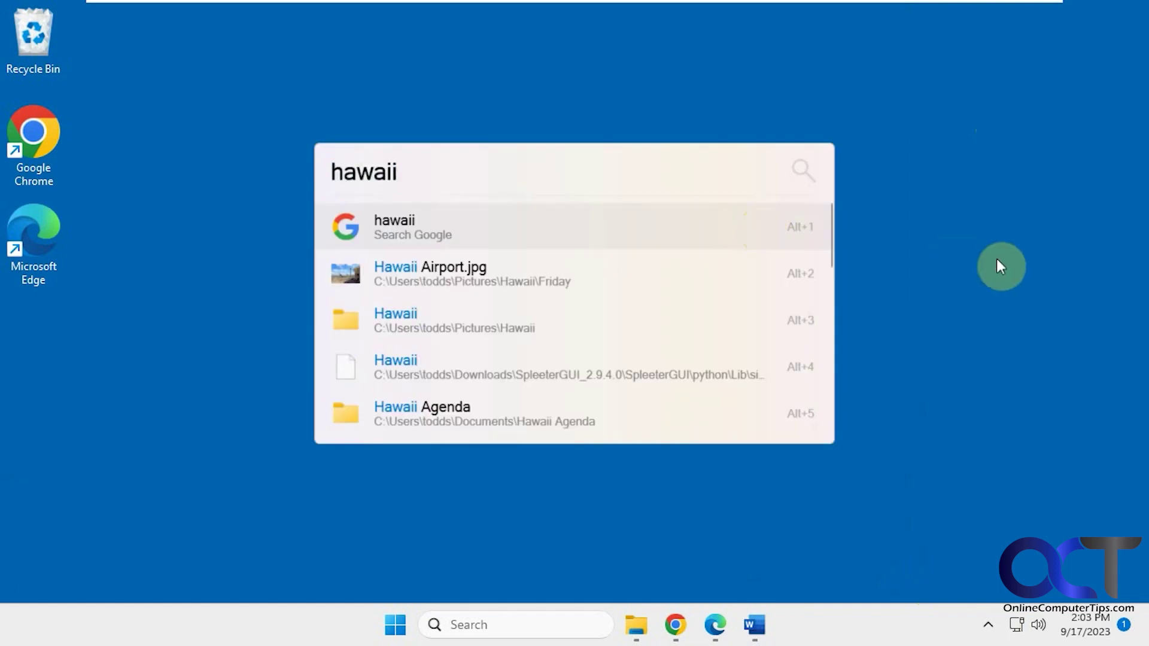
mouse_move(636, 625)
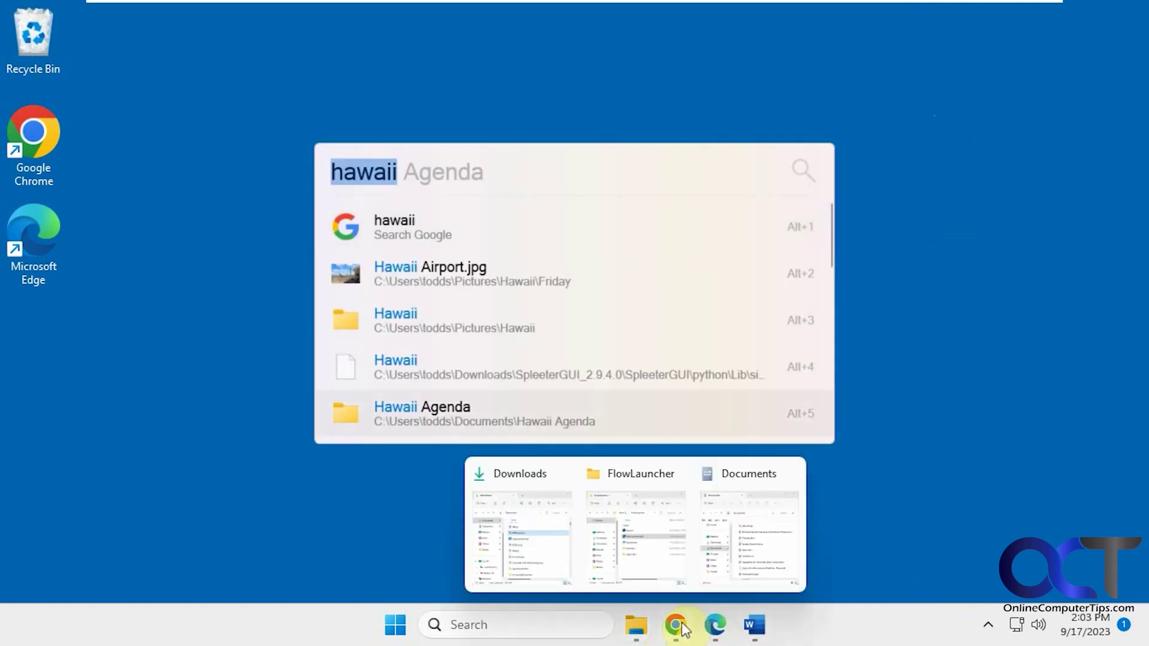
left_click(731, 546)
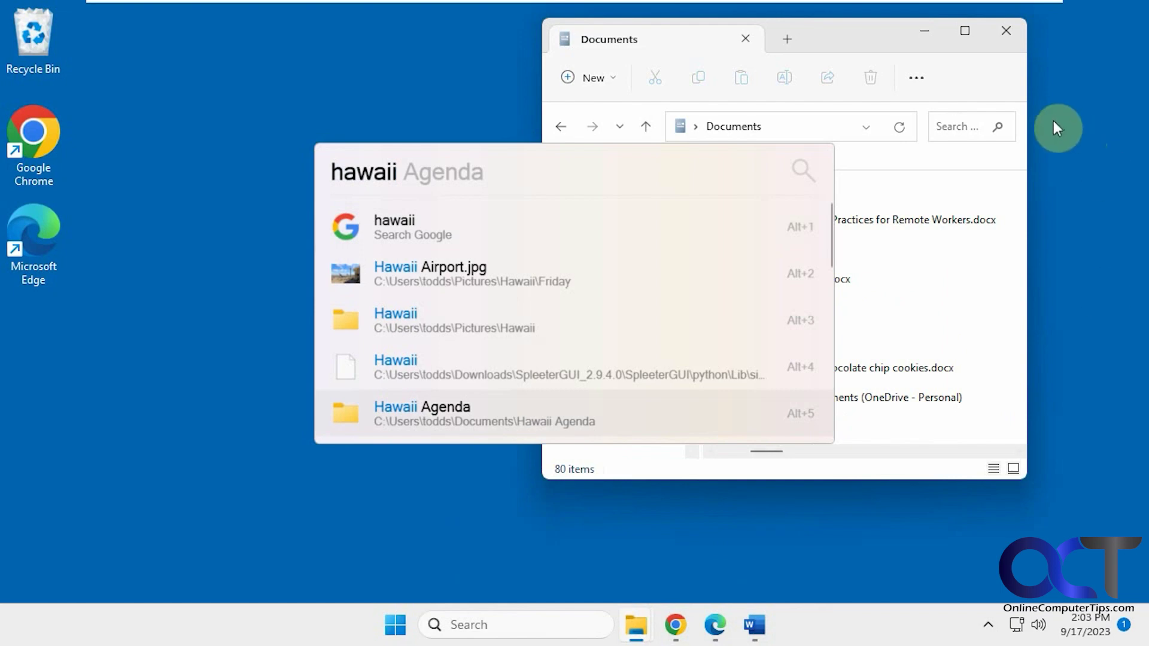
key("Escape")
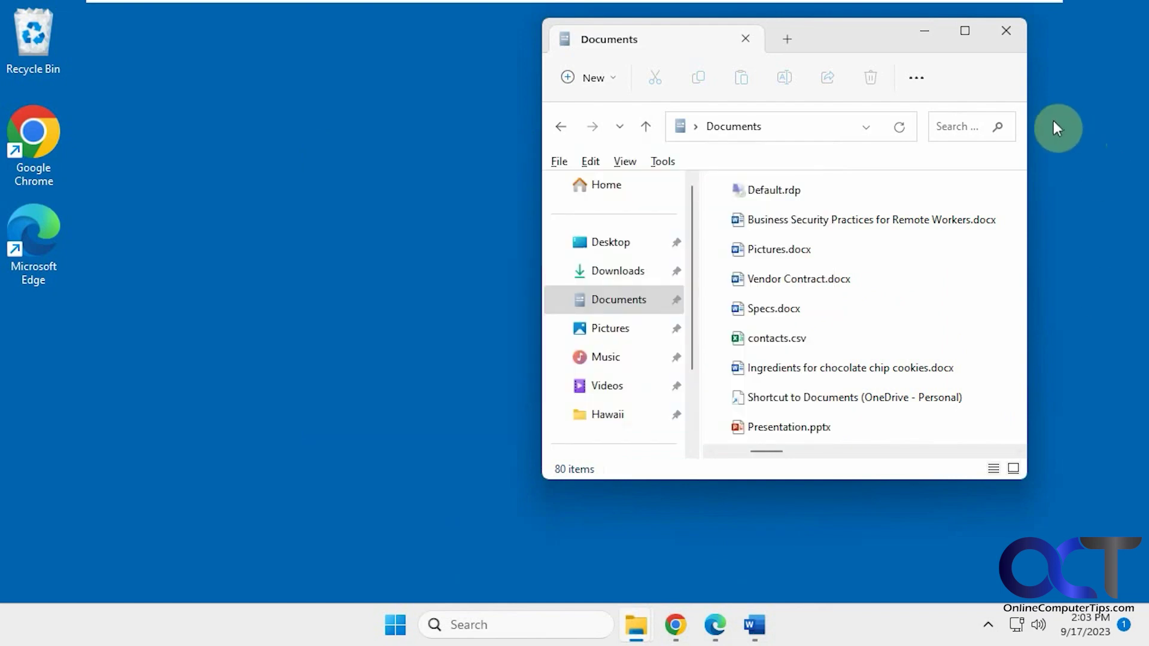
key("alt+space")
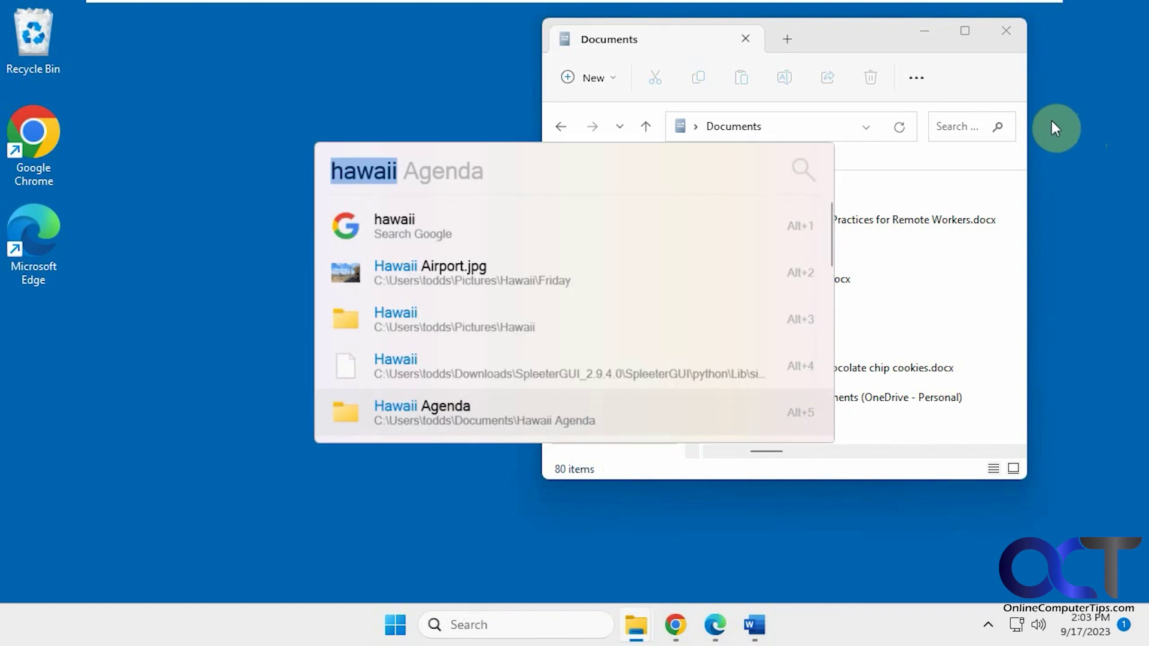
left_click(932, 39)
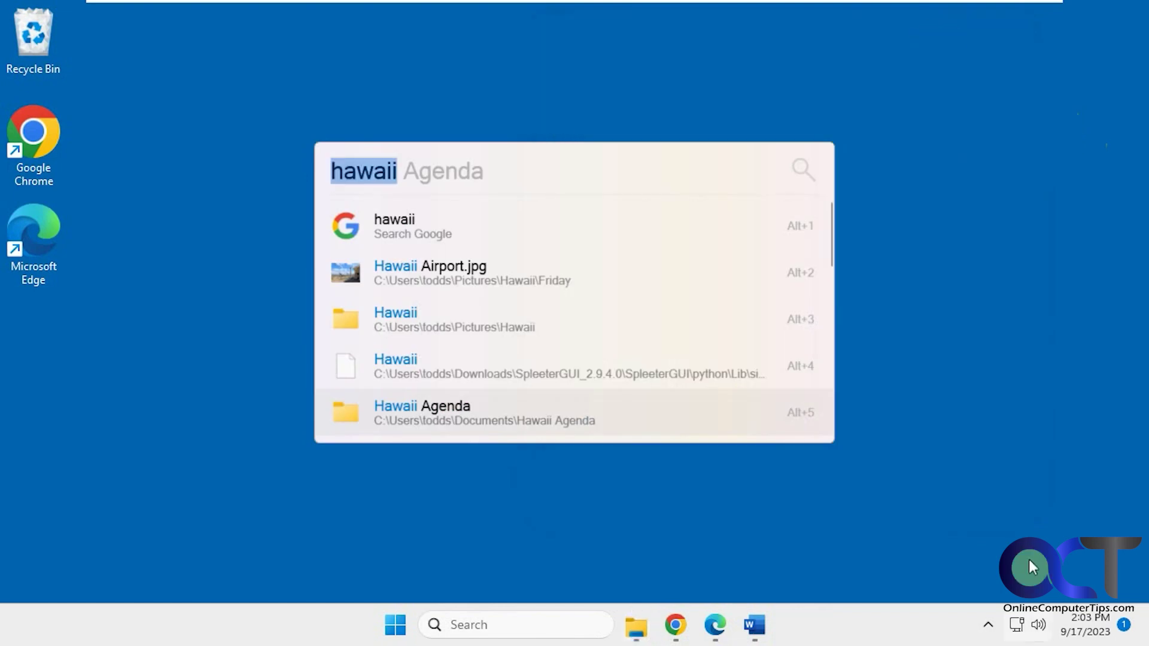
Reopen Flow Launcher Settings and switch 'Hide Flow Launcher when focus is lost' back on.
left_click(988, 624)
right_click(918, 573)
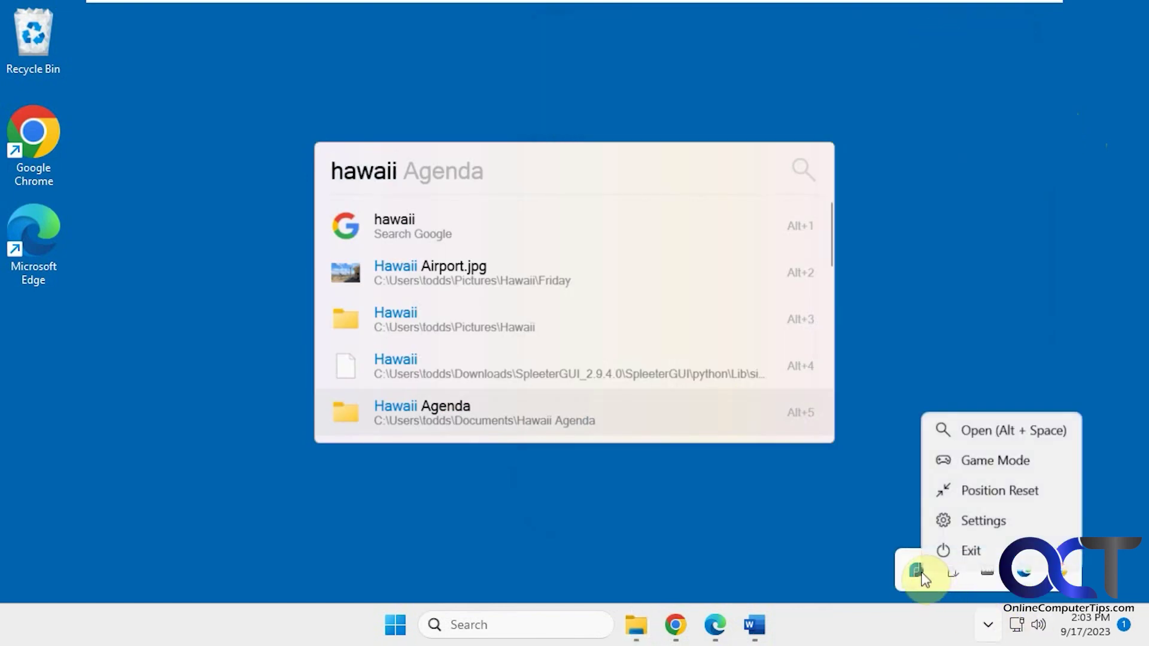
left_click(965, 524)
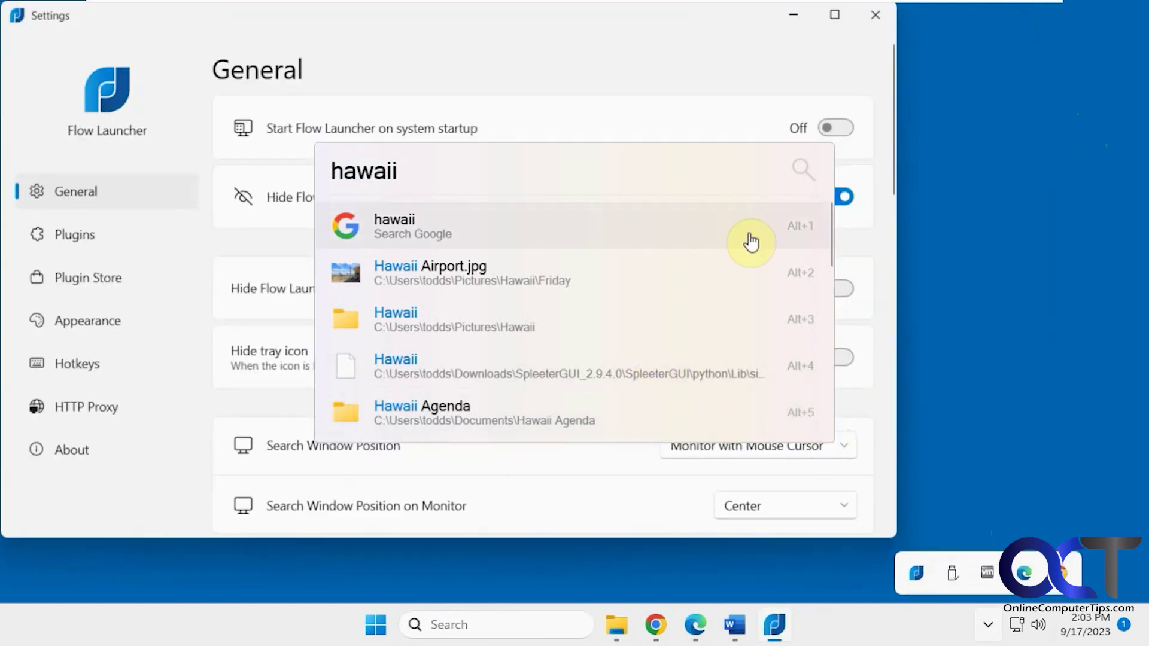
key("Escape")
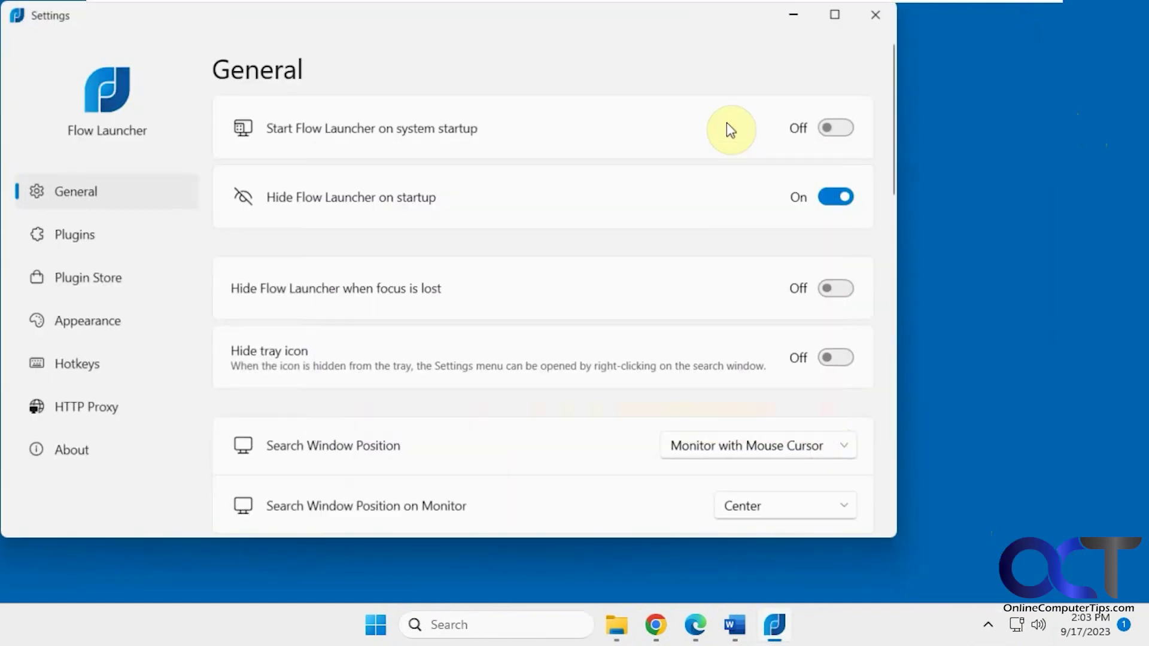
left_click(838, 288)
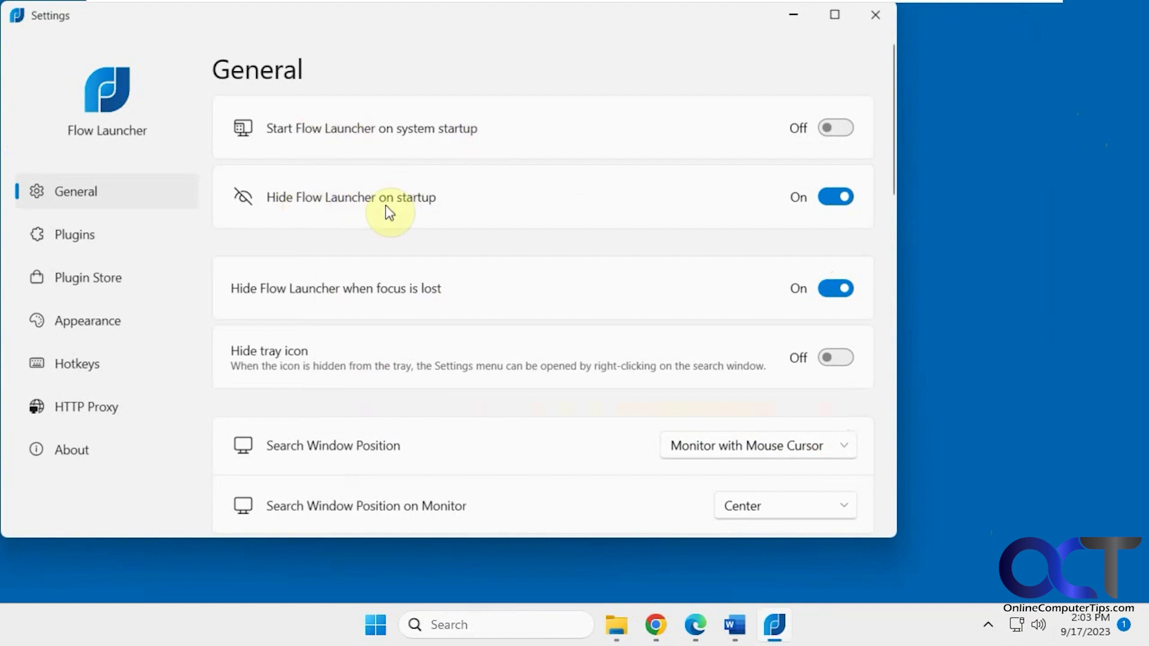
Set 'Search Window Position on Monitor' to Right Top.
scroll(721, 354, "down", 1)
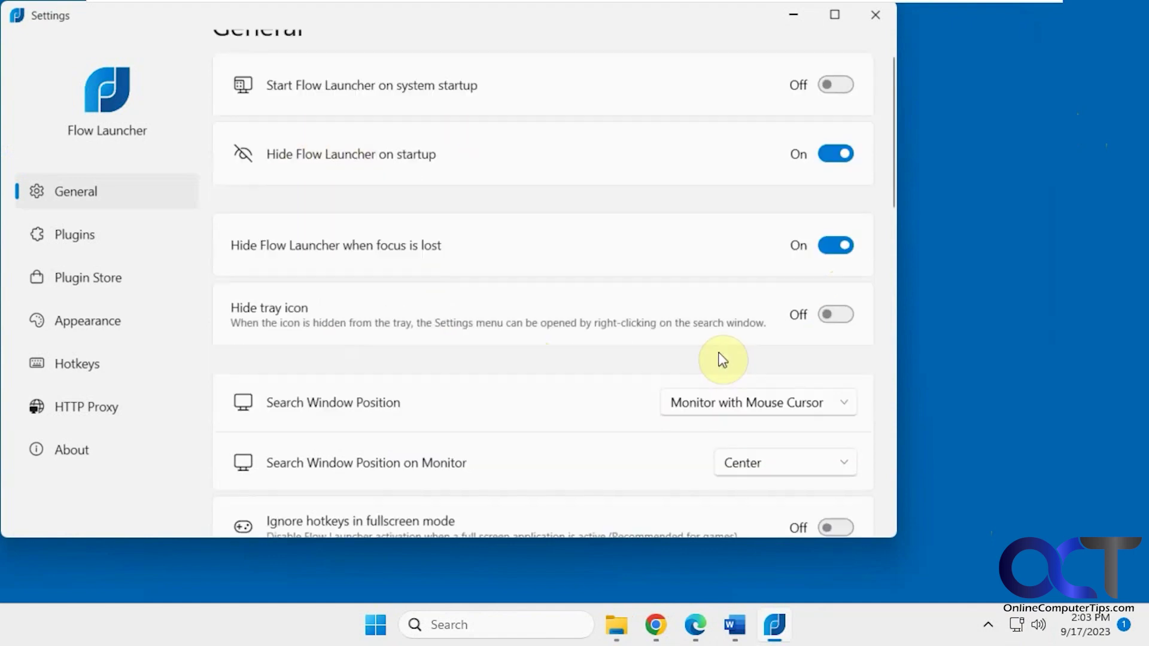
scroll(723, 359, "down", 1)
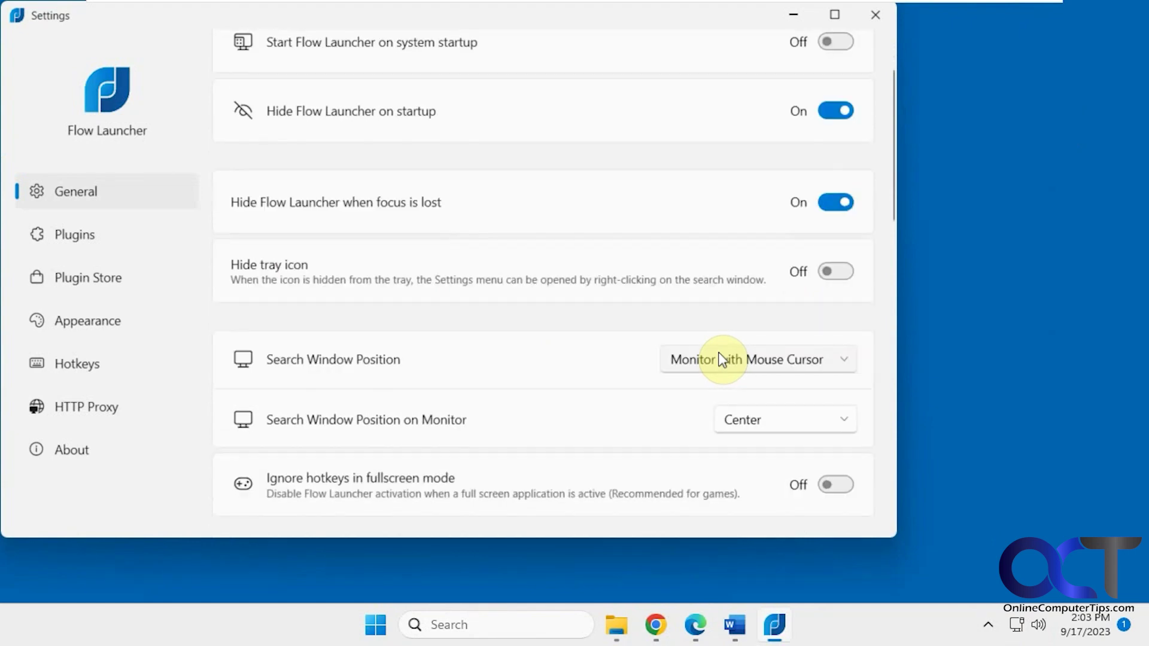
scroll(722, 359, "down", 1)
left_click(771, 378)
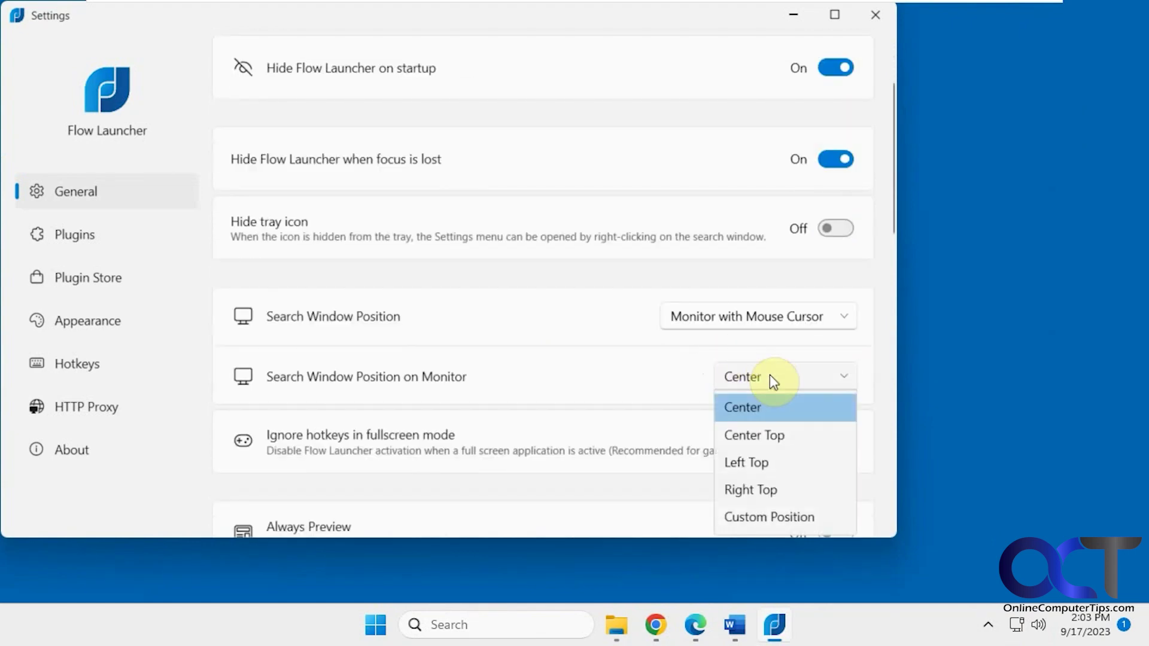
key("Down")
key("Down")
key("Down")
key("Return")
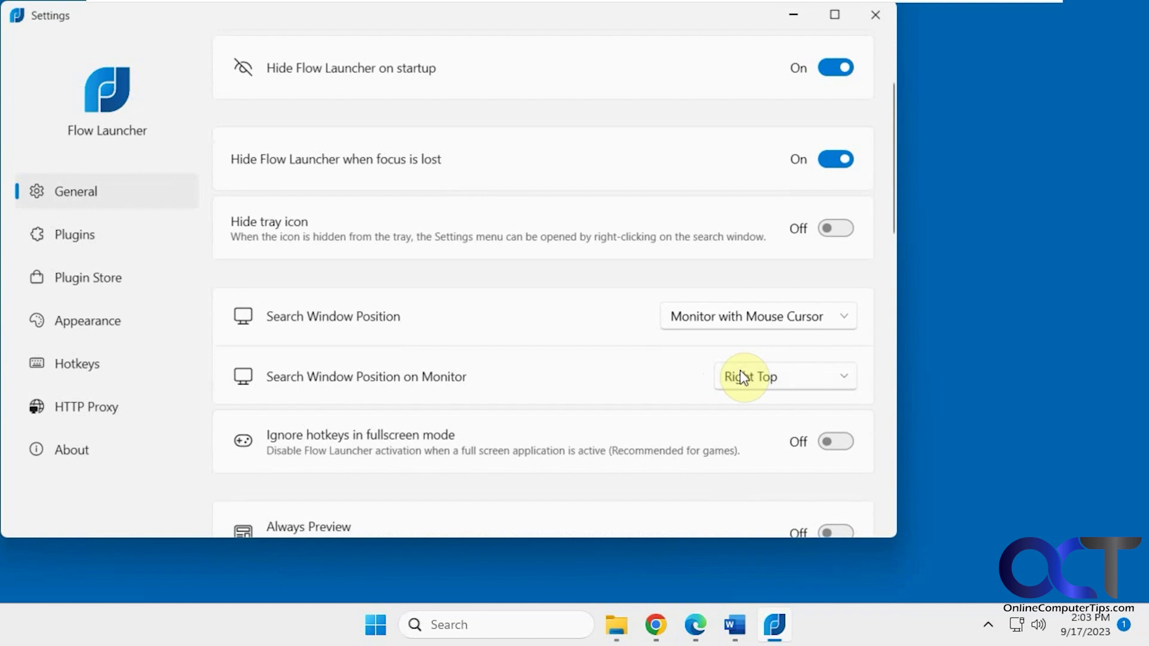
scroll(681, 365, "down", 9)
scroll(681, 364, "down", 8)
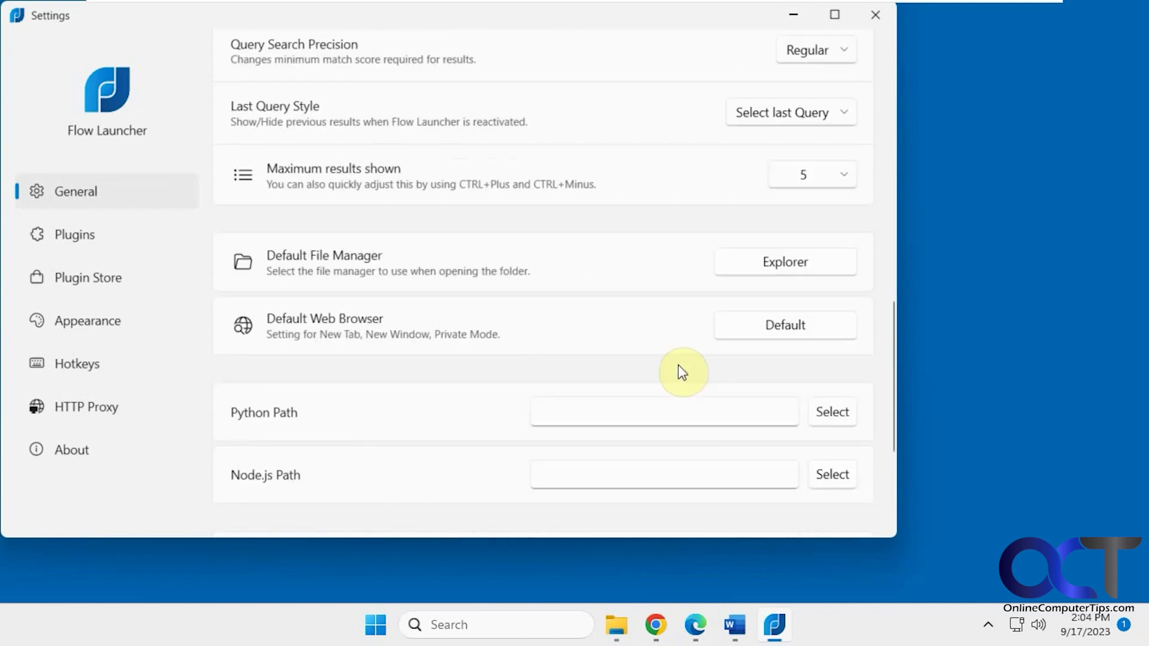
Browse the Plugins, Plugin Store and Appearance settings pages.
left_click(111, 236)
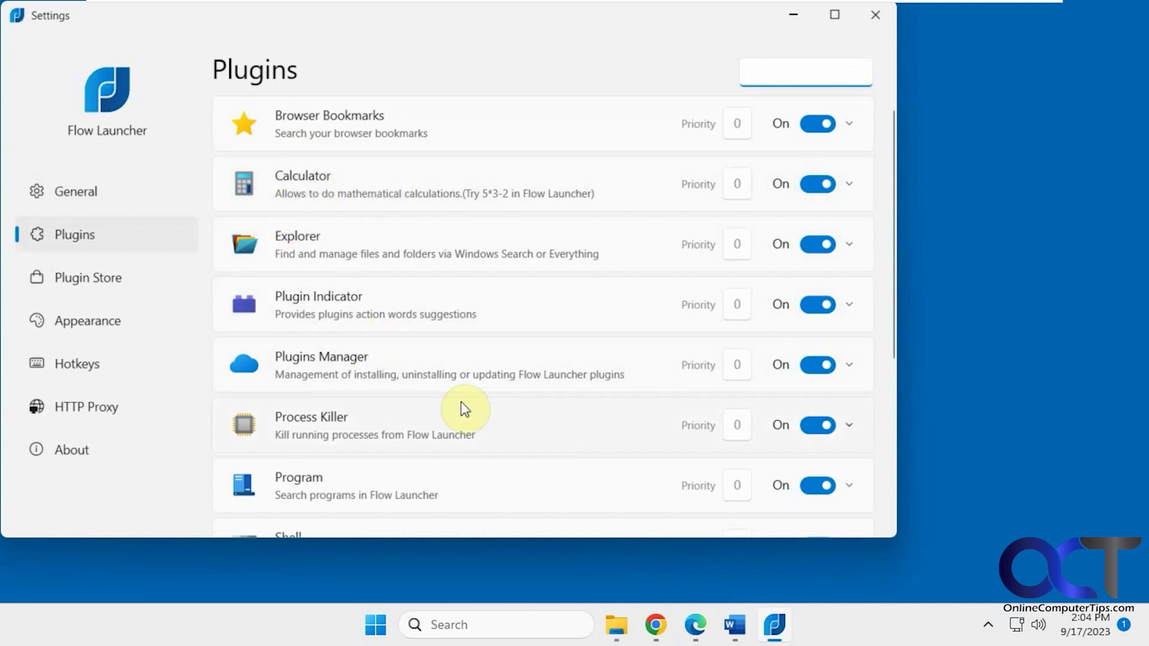
scroll(461, 401, "down", 2)
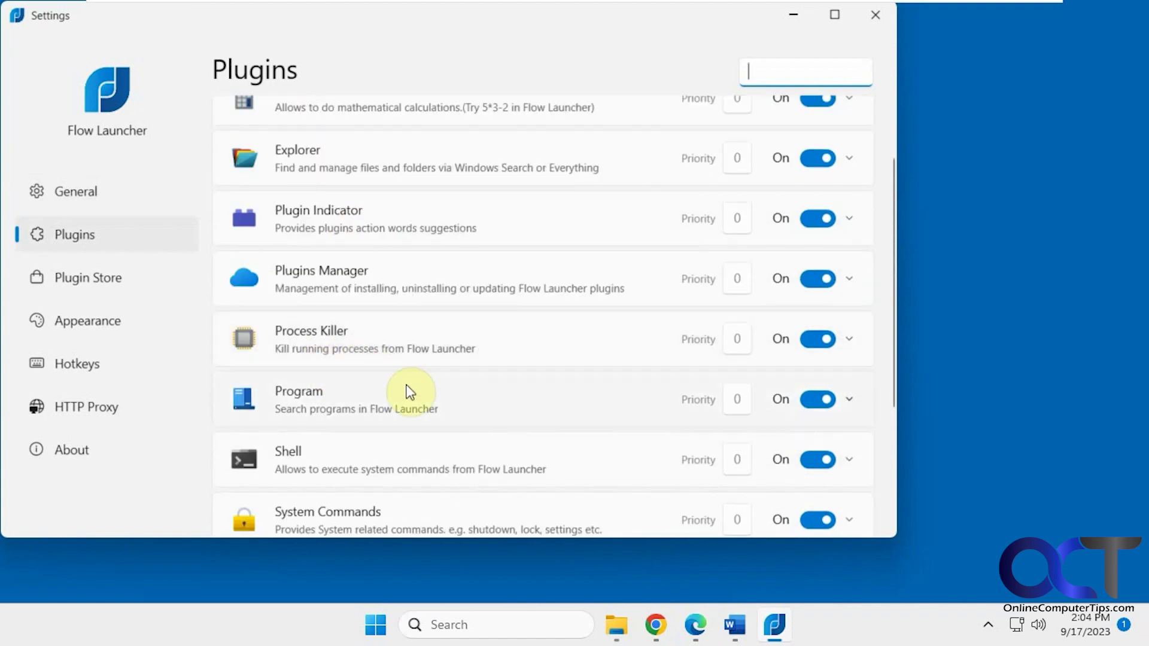
scroll(396, 393, "down", 5)
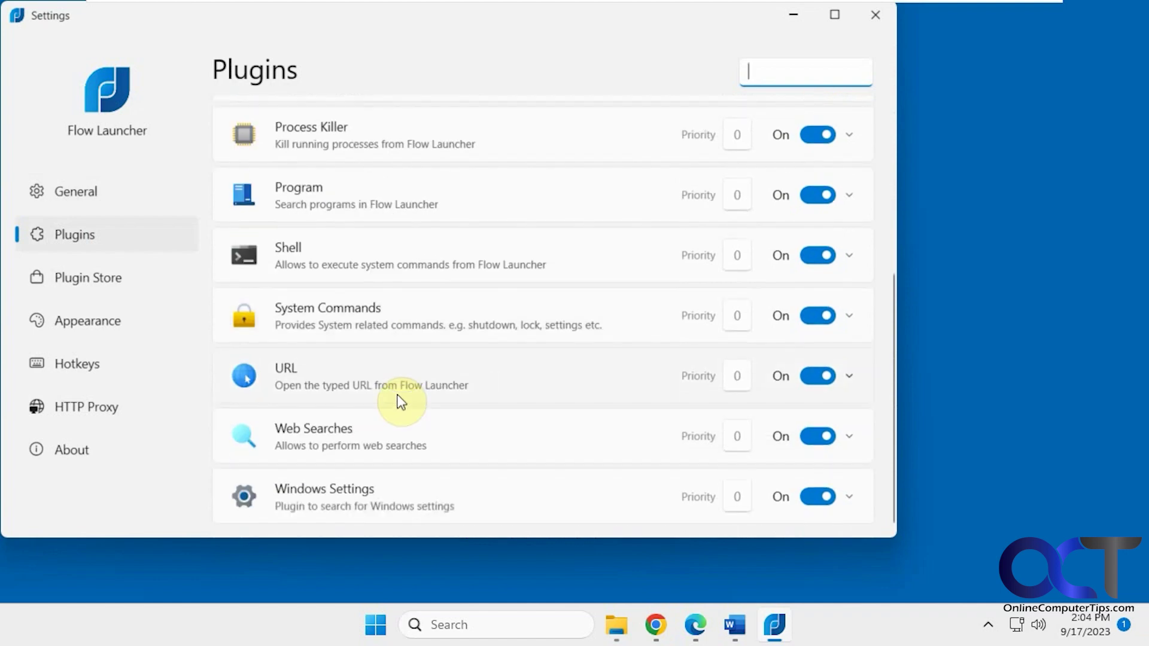
left_click(134, 283)
left_click(113, 320)
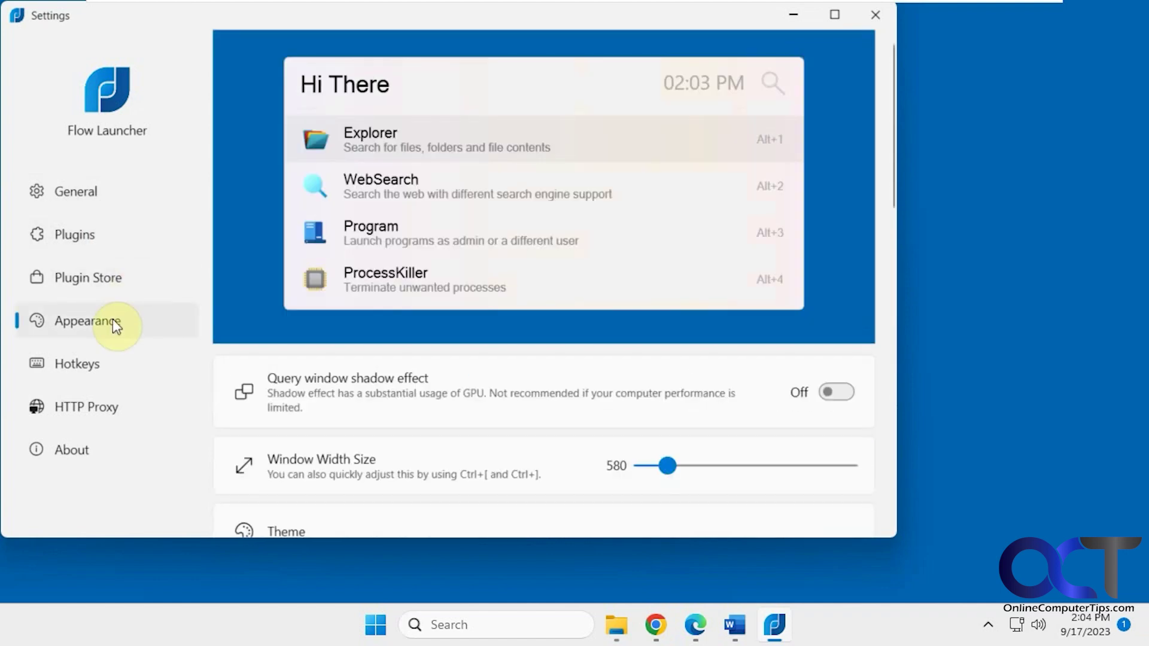
scroll(440, 333, "down", 2)
scroll(440, 339, "down", 2)
Look over the Hotkeys, HTTP Proxy and About pages, then close the Settings window.
left_click(151, 364)
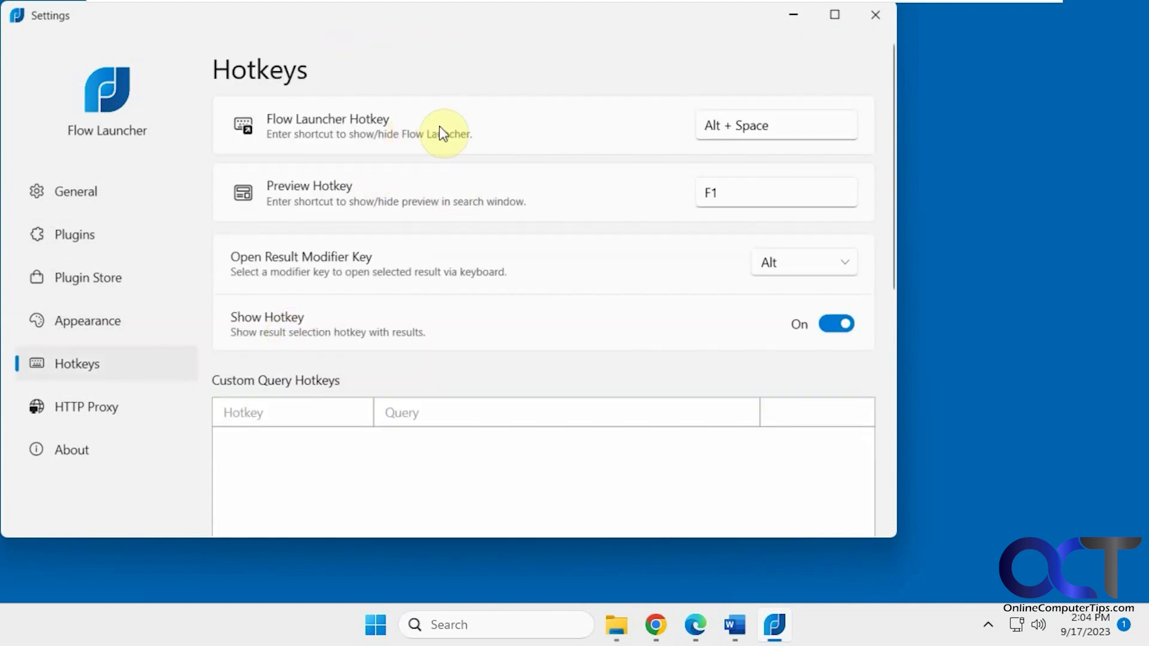
left_click(99, 412)
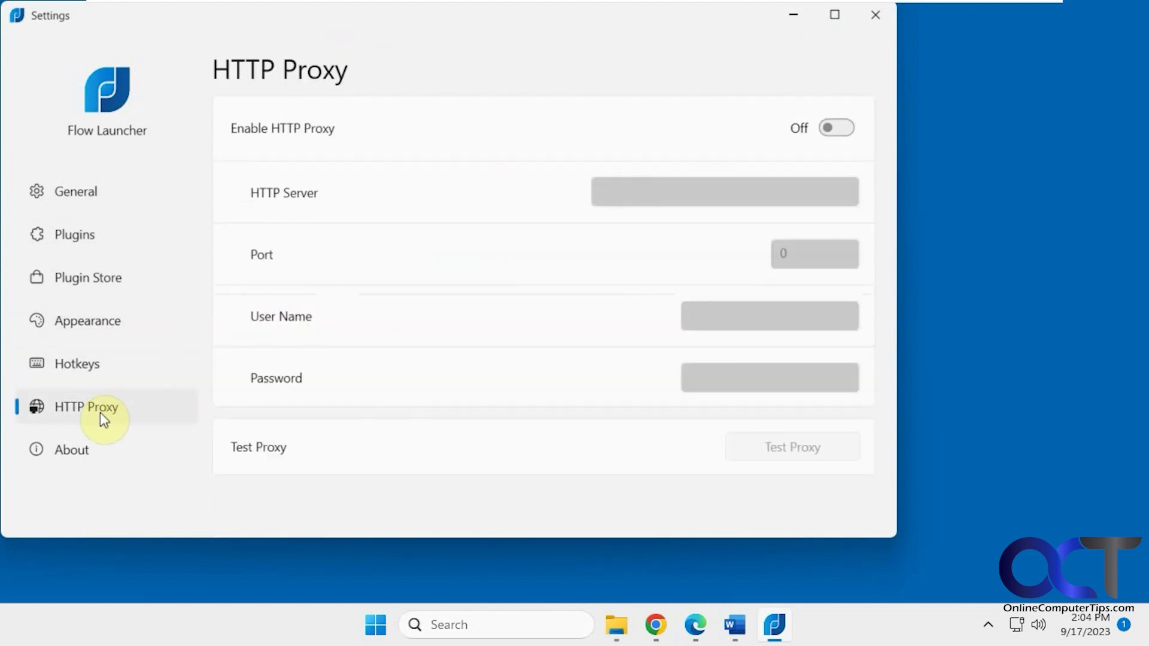
left_click(87, 449)
left_click(102, 414)
left_click(871, 16)
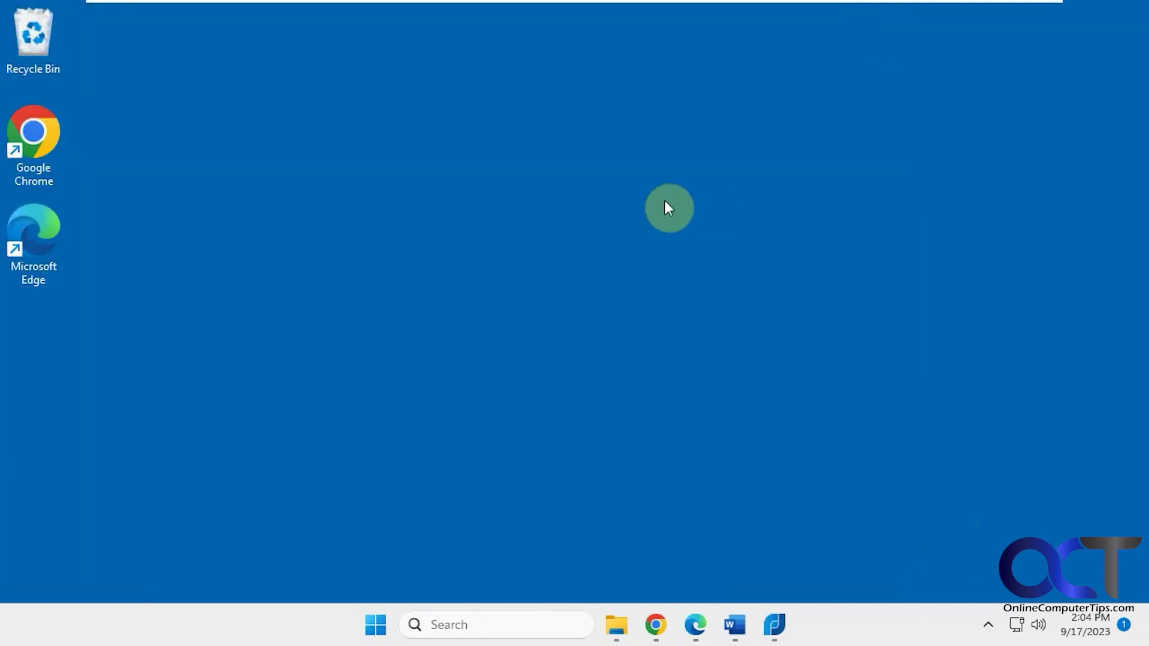
key("alt+space")
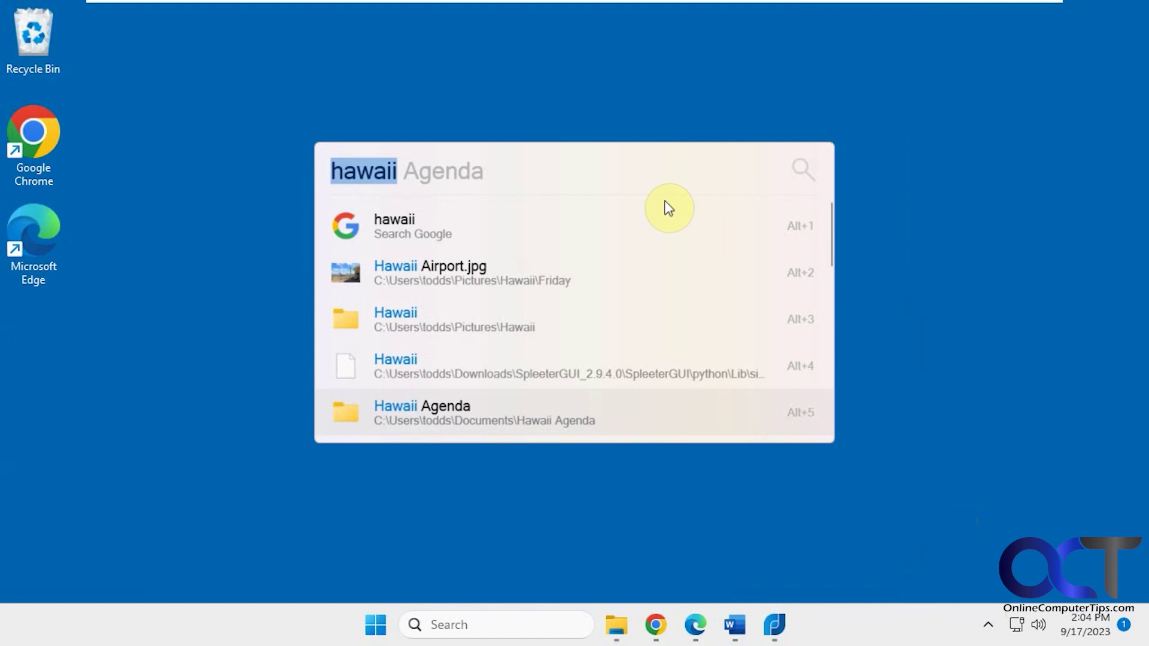
key("BackSpace")
type("word")
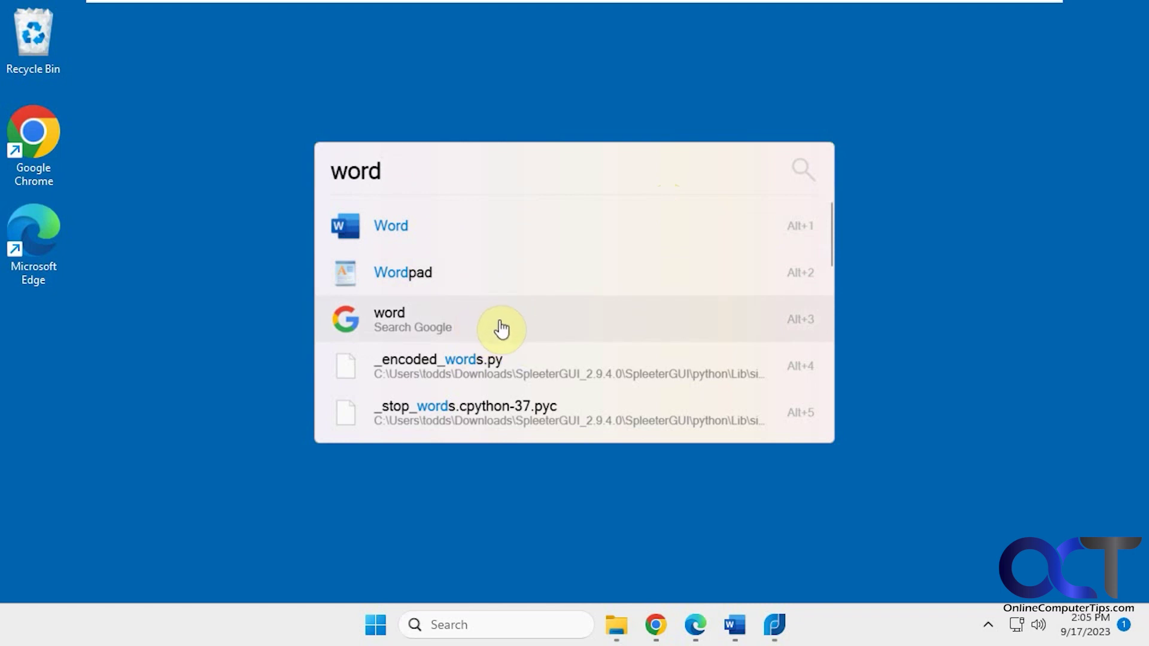
scroll(500, 326, "down", 2)
scroll(526, 323, "down", 3)
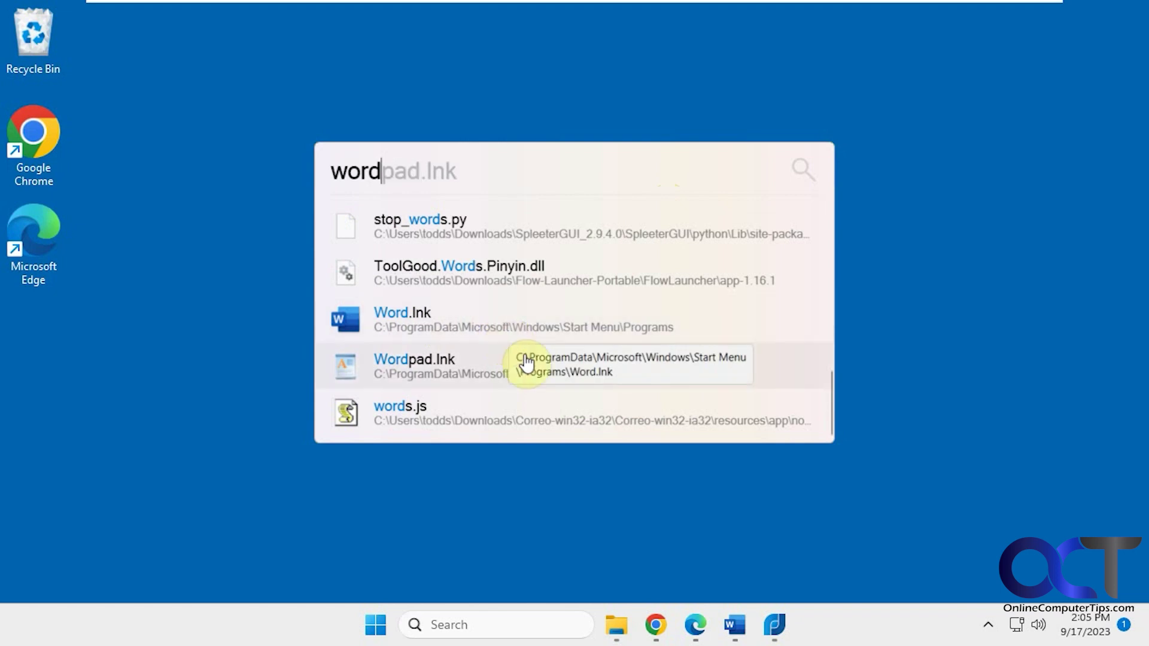
scroll(577, 390, "up", 5)
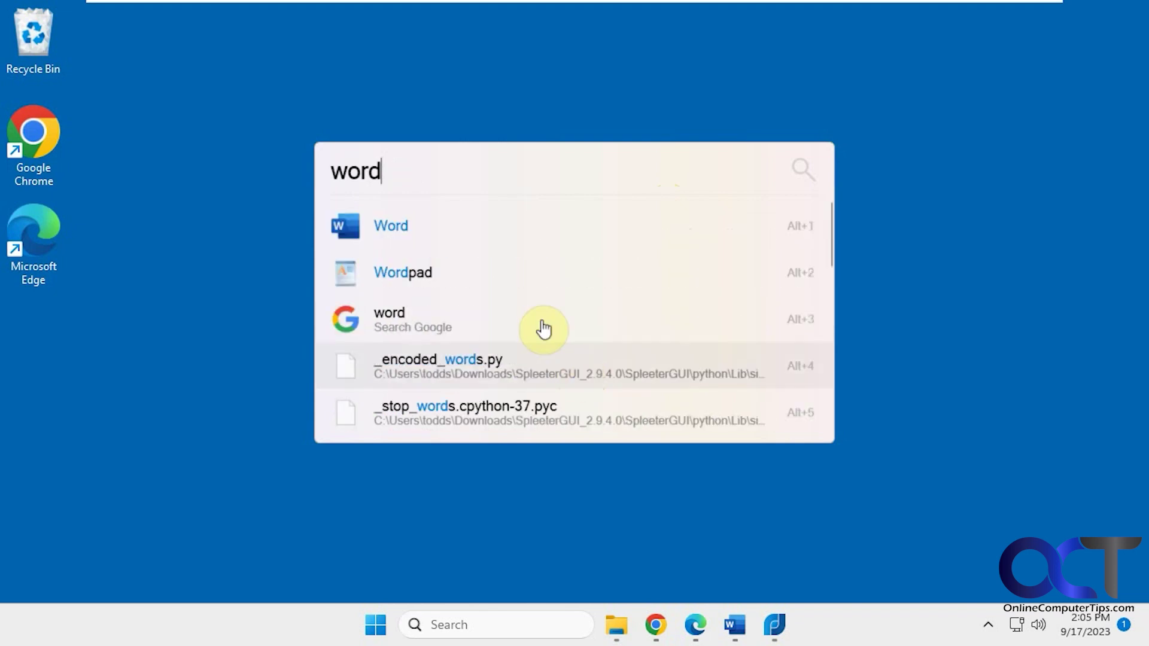
left_click_drag(407, 164, 329, 164)
type("adobe")
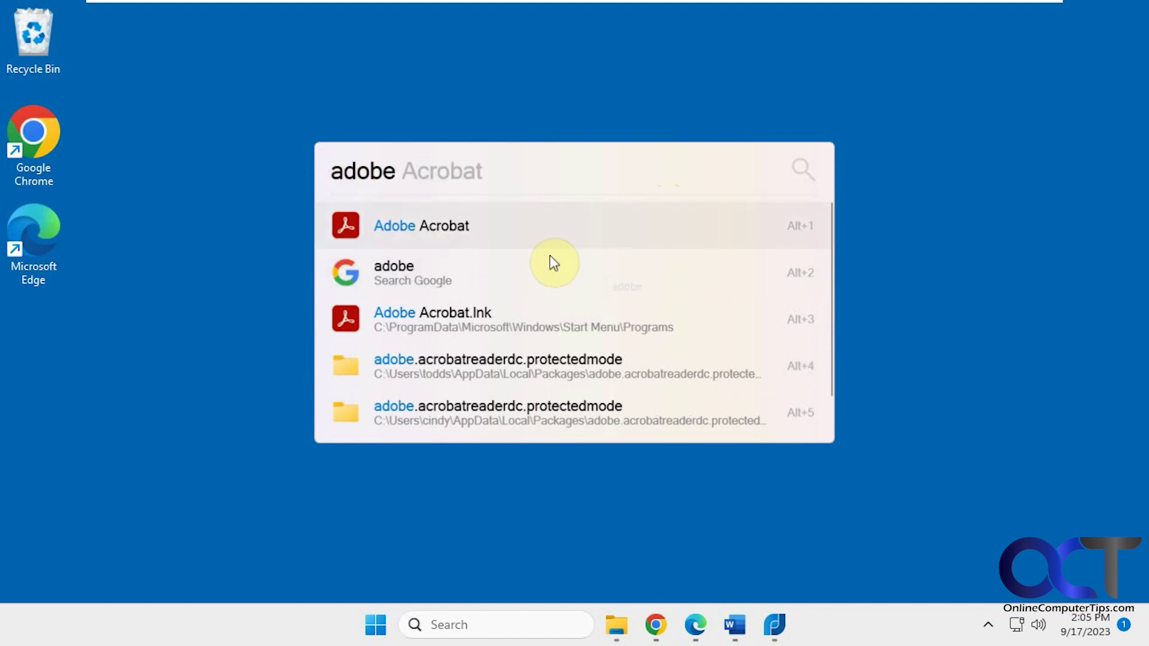
scroll(521, 282, "down", 1)
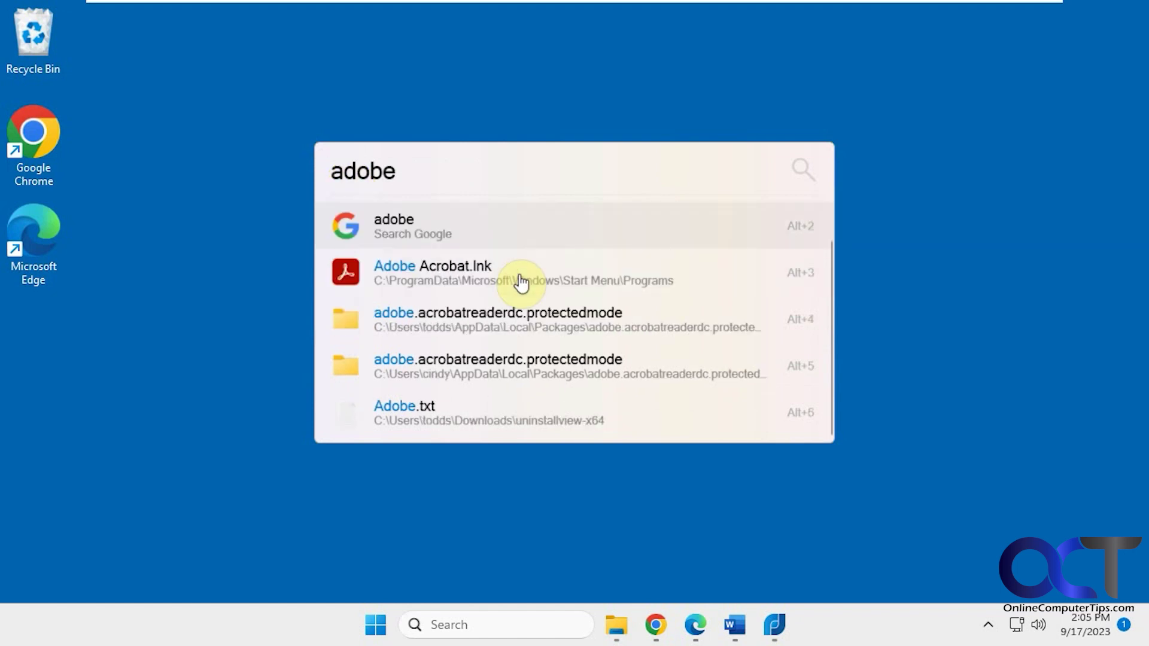
scroll(521, 283, "up", 1)
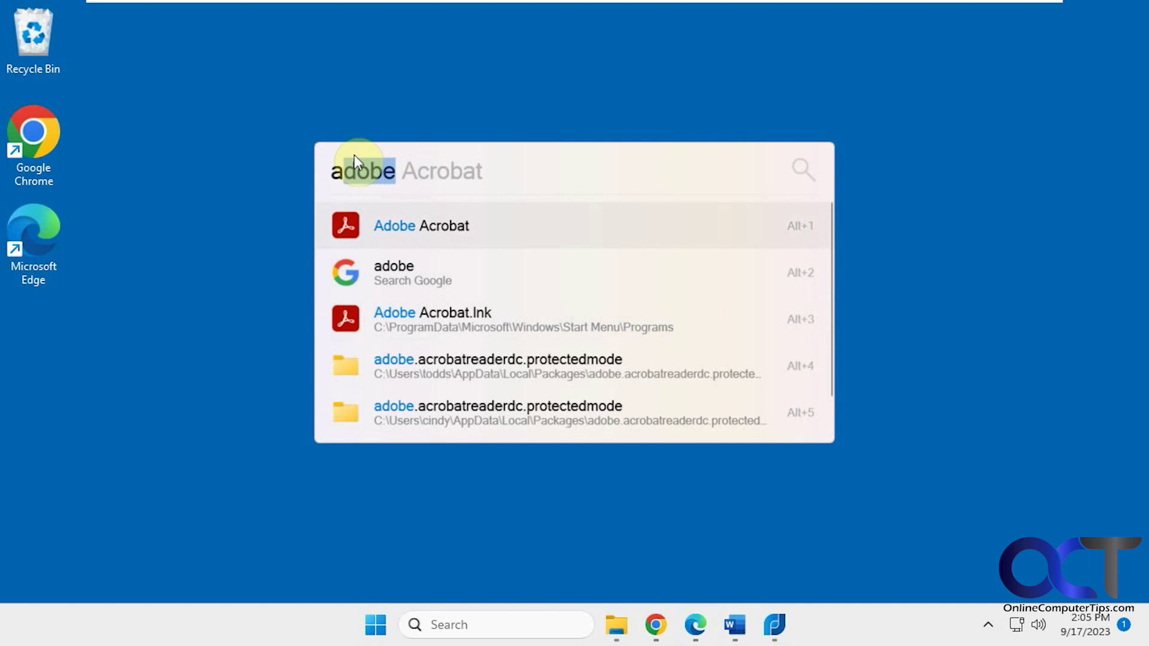
type("windows")
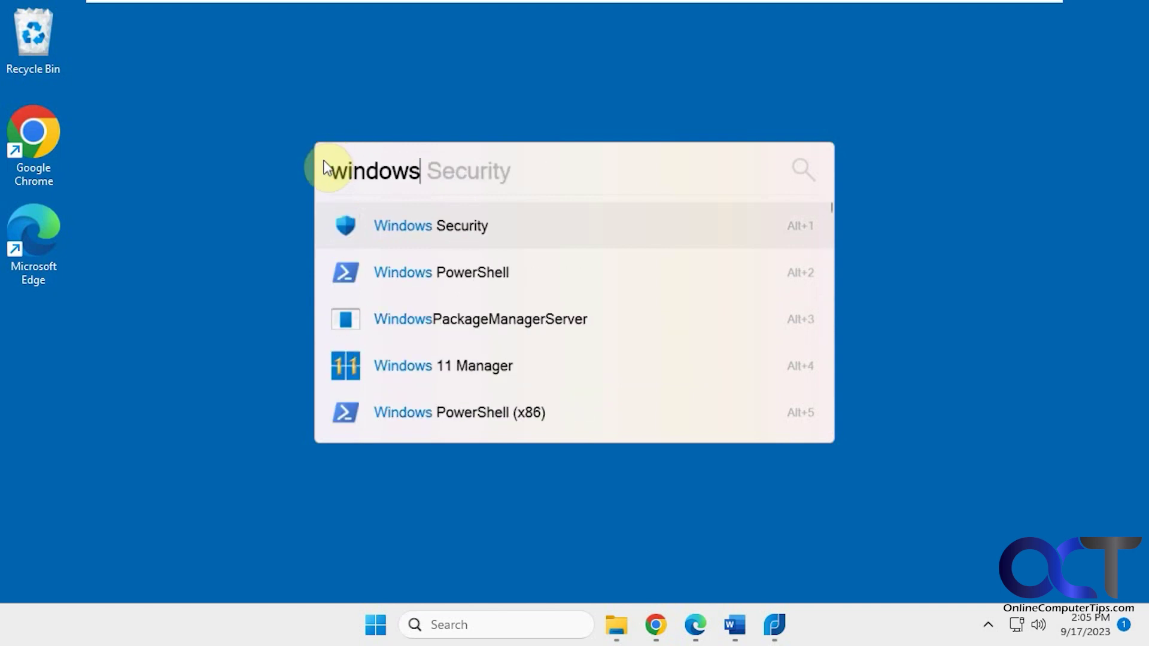
scroll(548, 256, "down", 5)
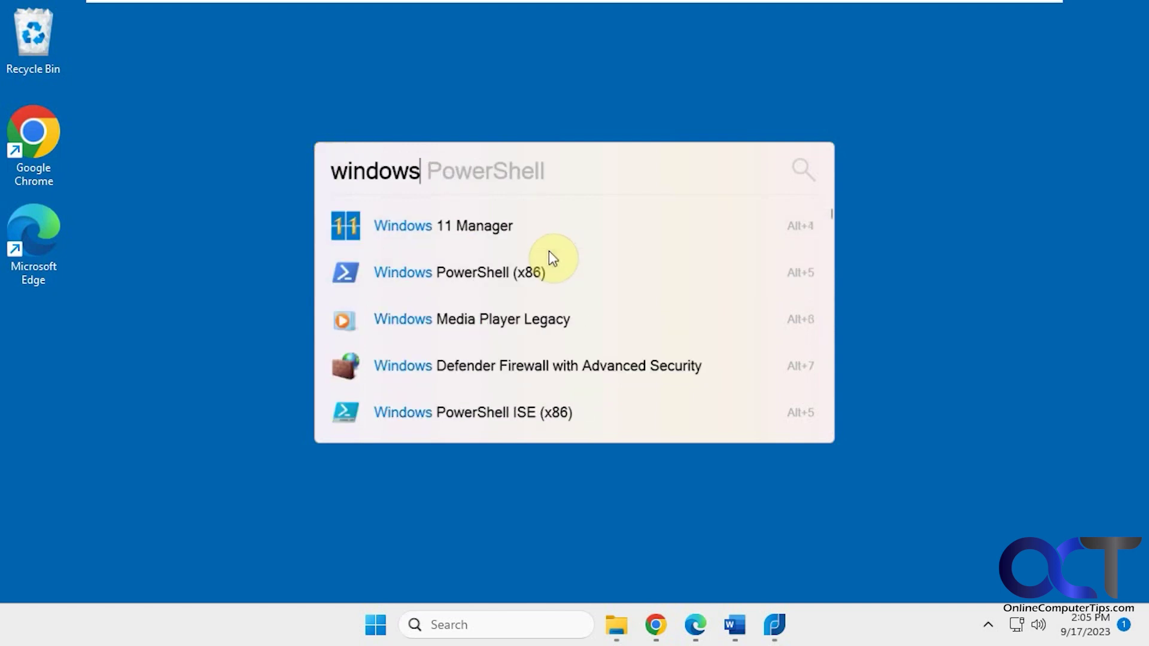
scroll(548, 258, "down", 8)
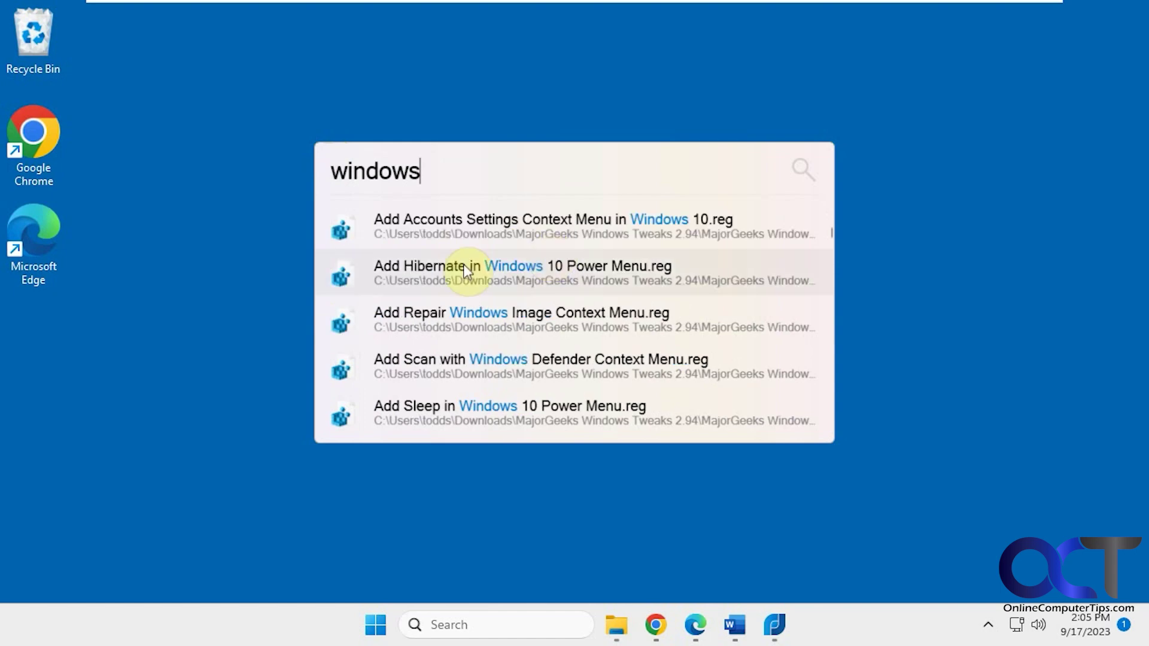
scroll(575, 273, "down", 10)
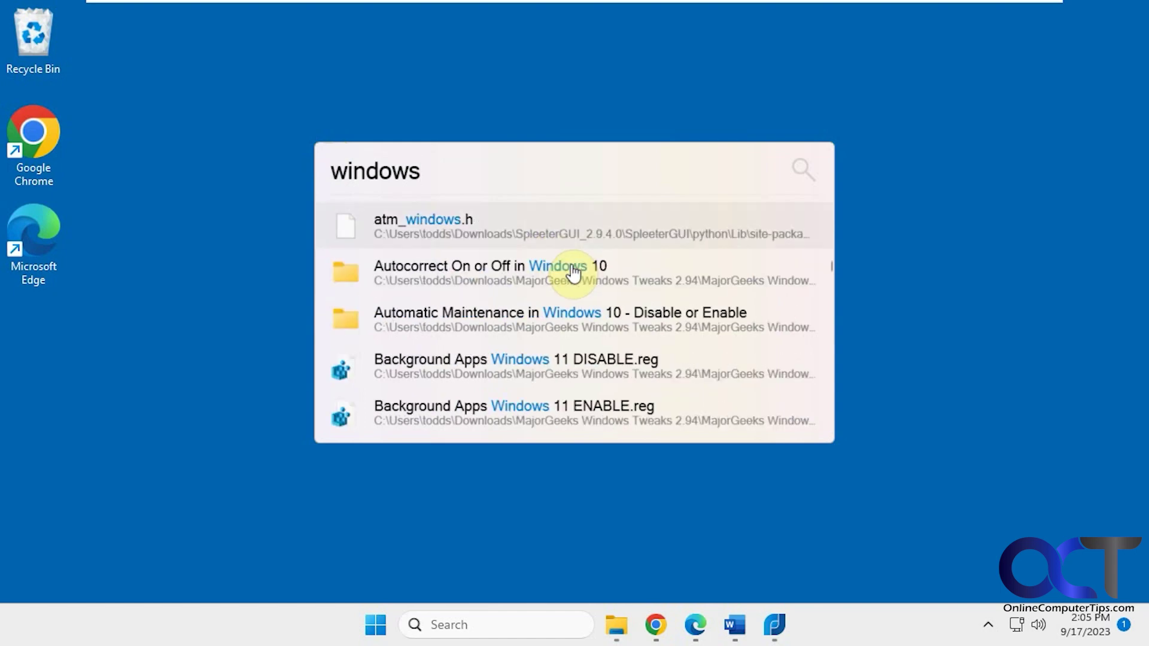
scroll(571, 274, "down", 15)
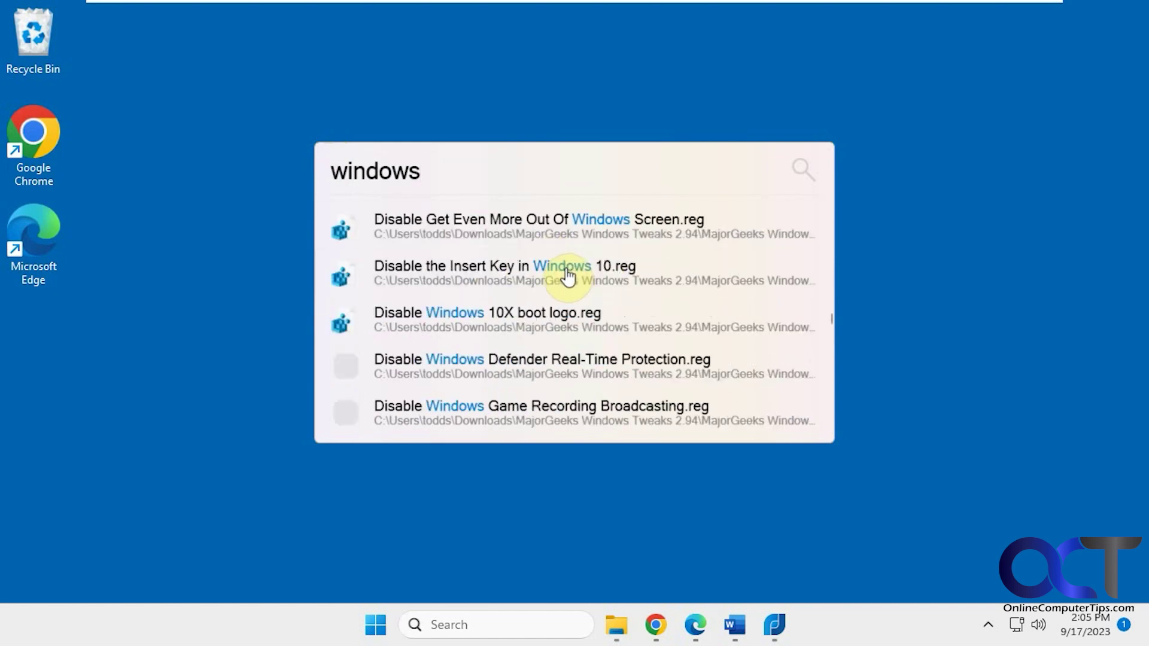
scroll(567, 277, "down", 5)
left_click(602, 95)
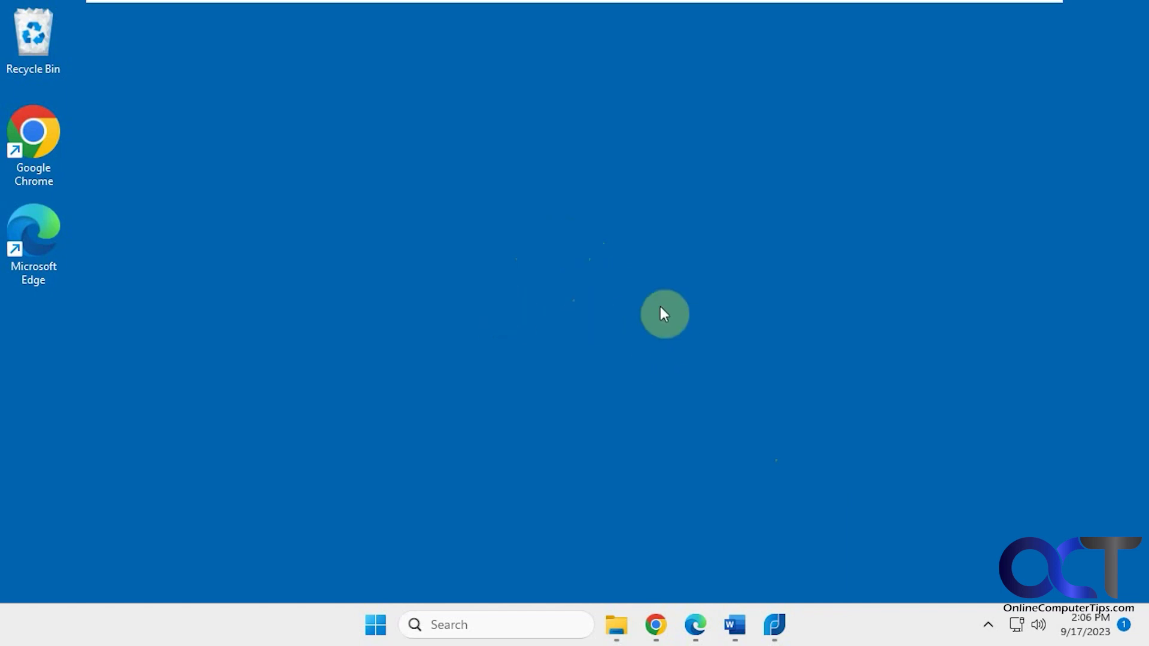
left_click(988, 624)
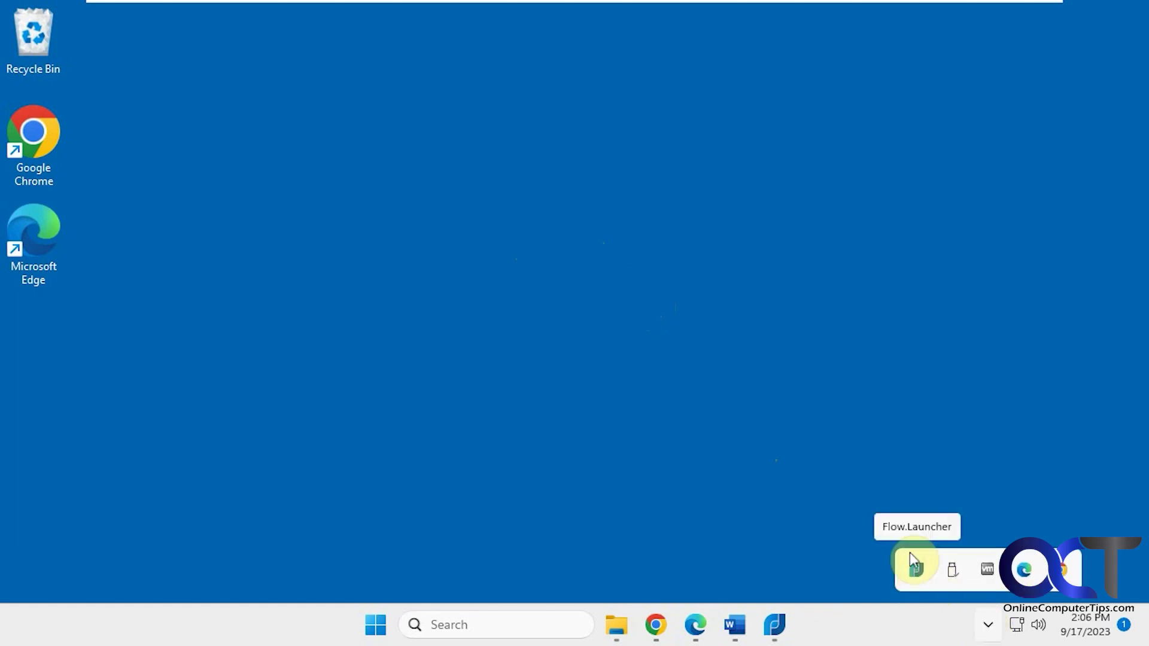
left_click(687, 353)
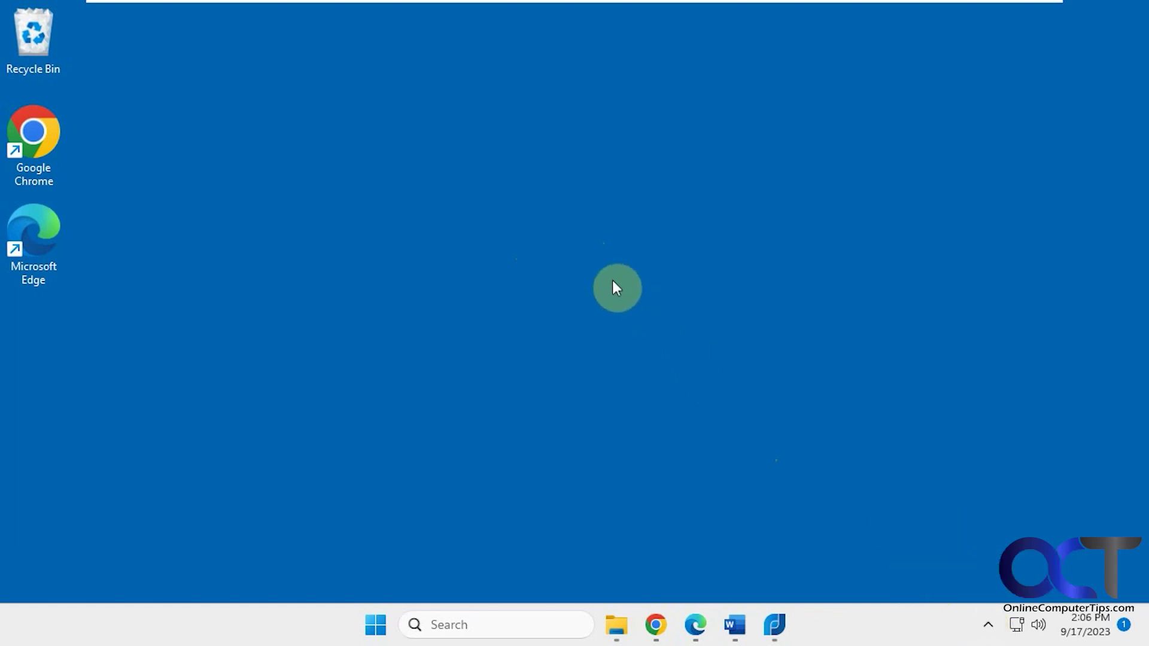